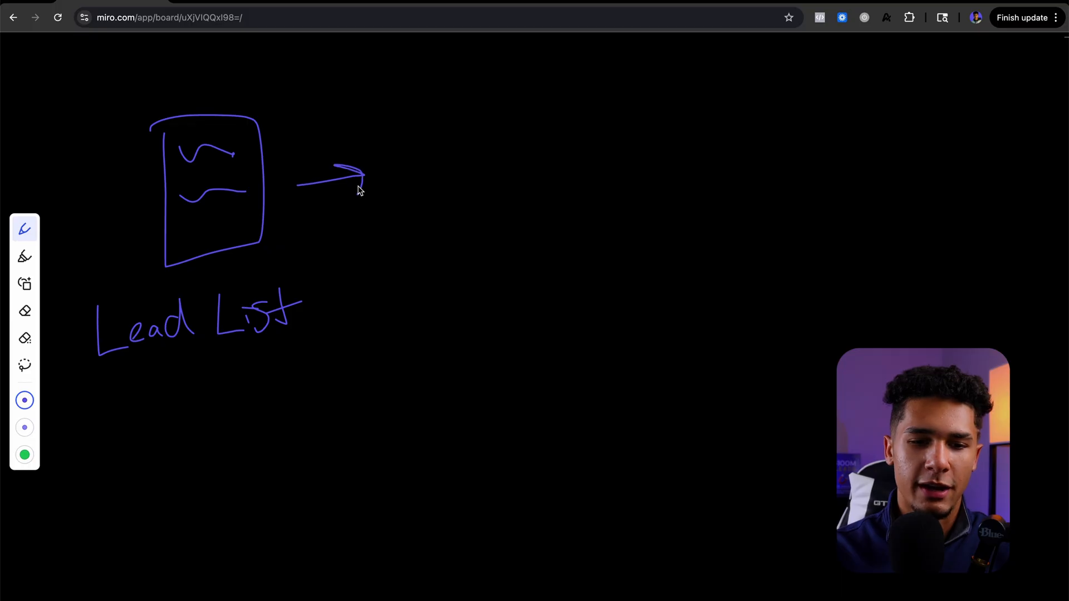
Step: Handwrite "google sheets" on the whiteboard after the arrow leading from the Lead List drawing
mouse_move(443, 147)
left_mouse_down()
mouse_move(411, 211)
mouse_move(486, 167)
mouse_move(479, 199)
left_mouse_up()
left_click_drag(513, 144, 543, 194)
mouse_move(454, 233)
left_mouse_down()
mouse_move(439, 276)
mouse_move(534, 237)
mouse_move(546, 255)
left_mouse_up()
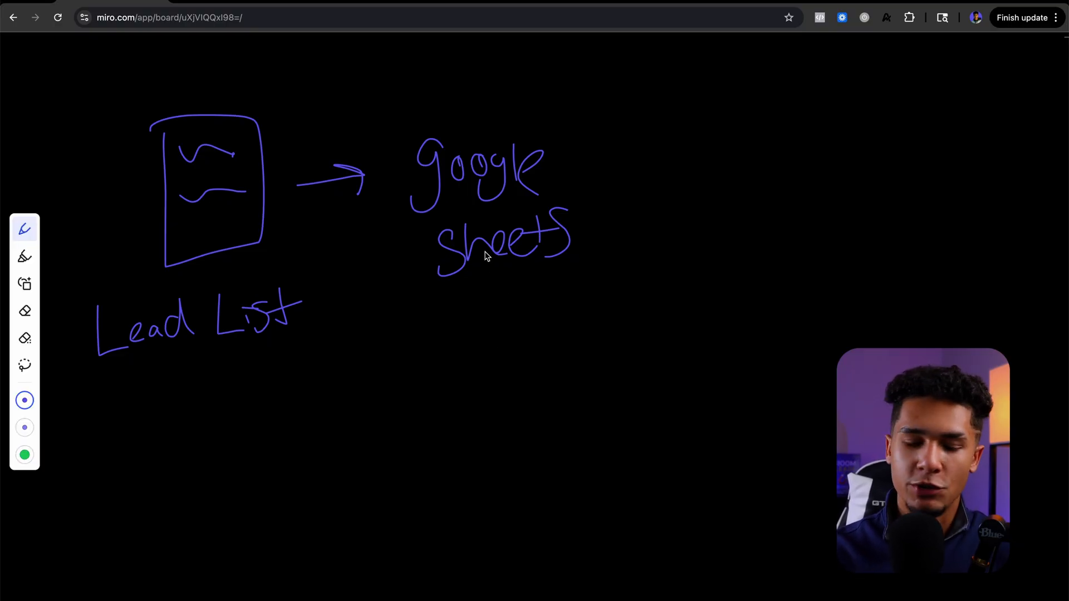
Step: Handwrite the bullet points "Share Access" and "Plain text" below the "google sheets" label
left_click(435, 325)
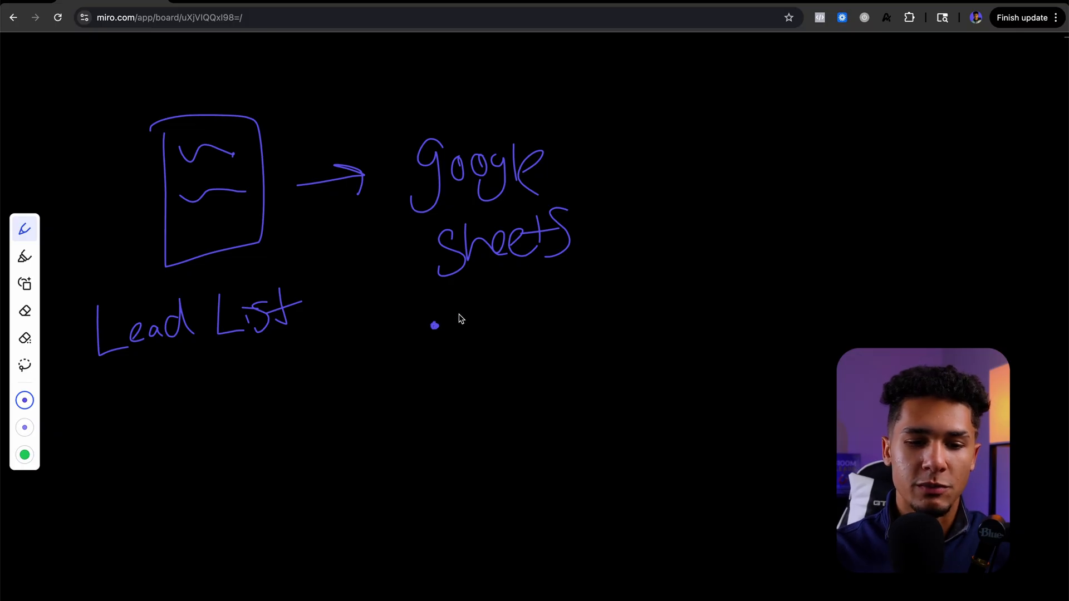
mouse_move(460, 318)
left_mouse_down()
mouse_move(595, 308)
mouse_move(618, 318)
left_mouse_up()
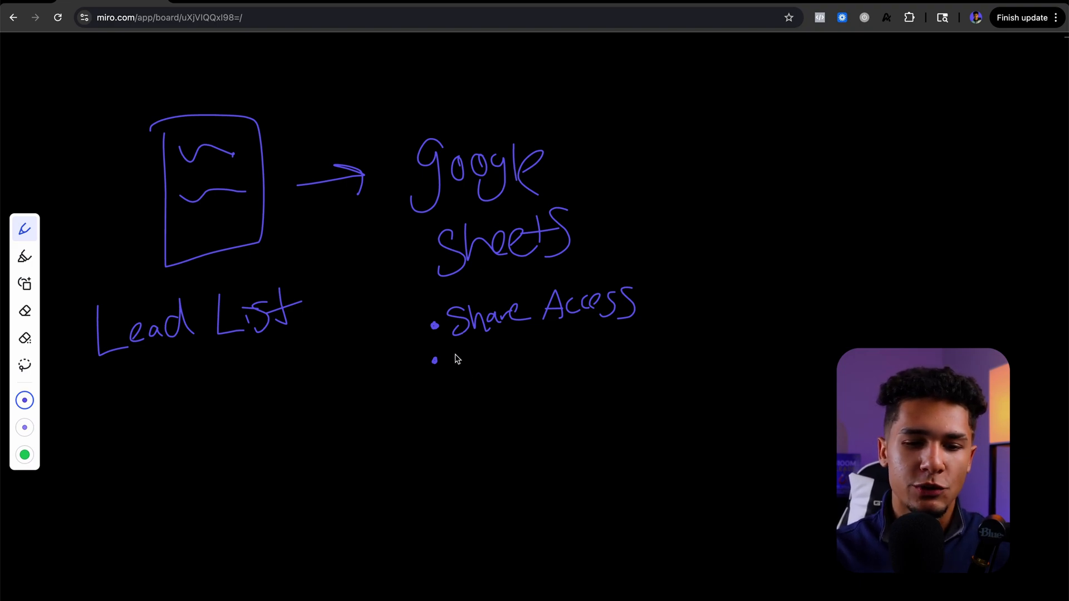
mouse_move(454, 344)
left_mouse_down()
mouse_move(457, 373)
mouse_move(460, 362)
mouse_move(474, 367)
left_mouse_up()
mouse_move(488, 357)
left_mouse_down()
mouse_move(491, 365)
mouse_move(587, 342)
mouse_move(601, 354)
left_mouse_up()
left_click_drag(591, 341, 618, 335)
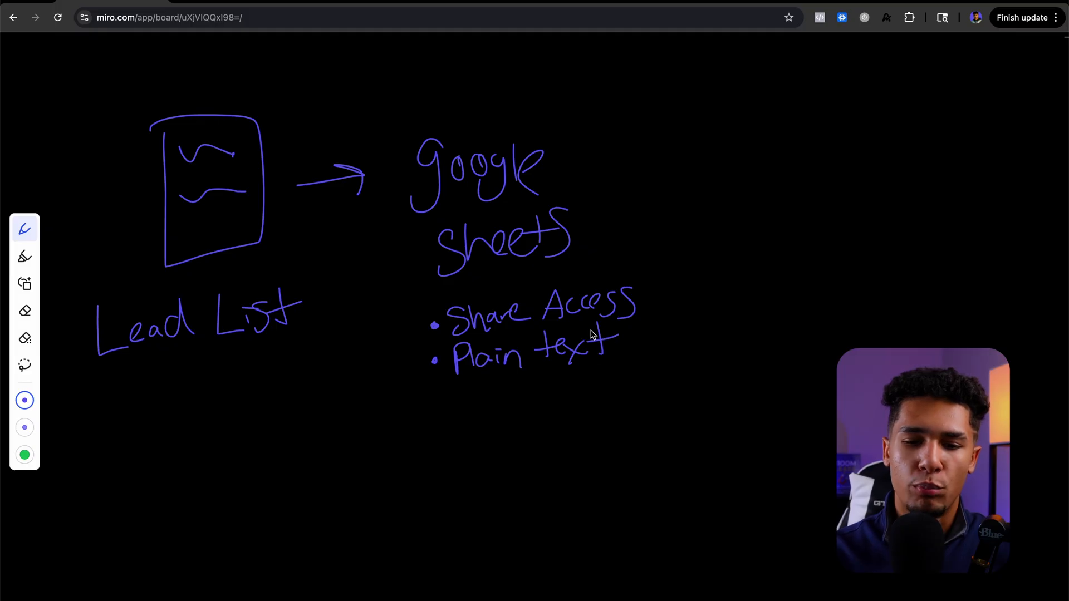
Step: Draw an arrow onward from "google sheets" and handwrite "Reachinbox" at its end
mouse_move(611, 184)
left_mouse_down()
mouse_move(689, 175)
mouse_move(680, 194)
left_mouse_up()
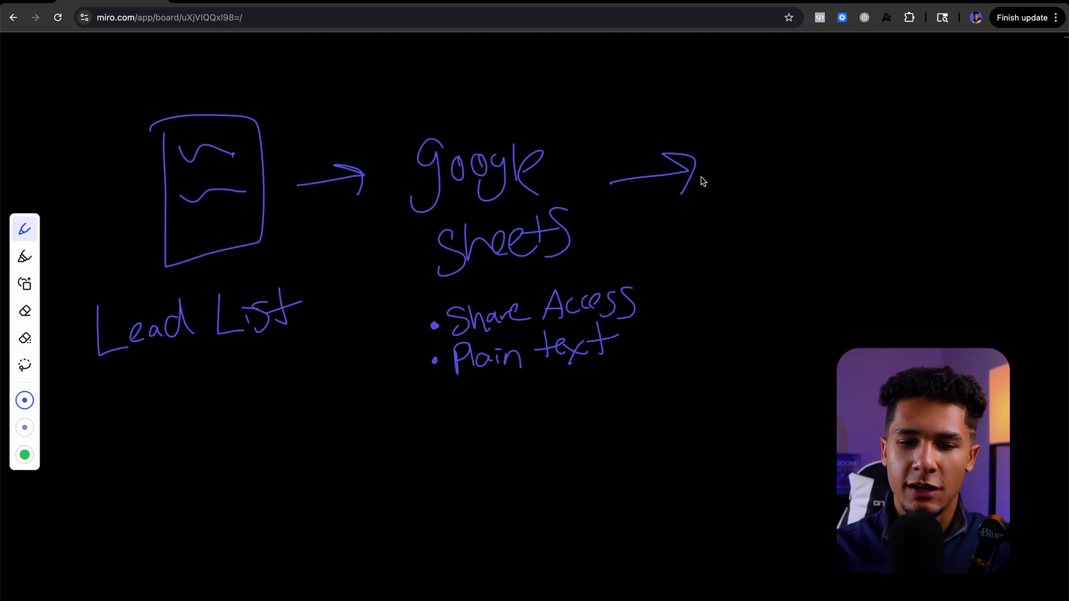
mouse_move(744, 132)
left_mouse_down()
mouse_move(743, 178)
mouse_move(901, 148)
mouse_move(941, 167)
mouse_move(974, 164)
left_mouse_up()
left_click_drag(980, 139, 927, 184)
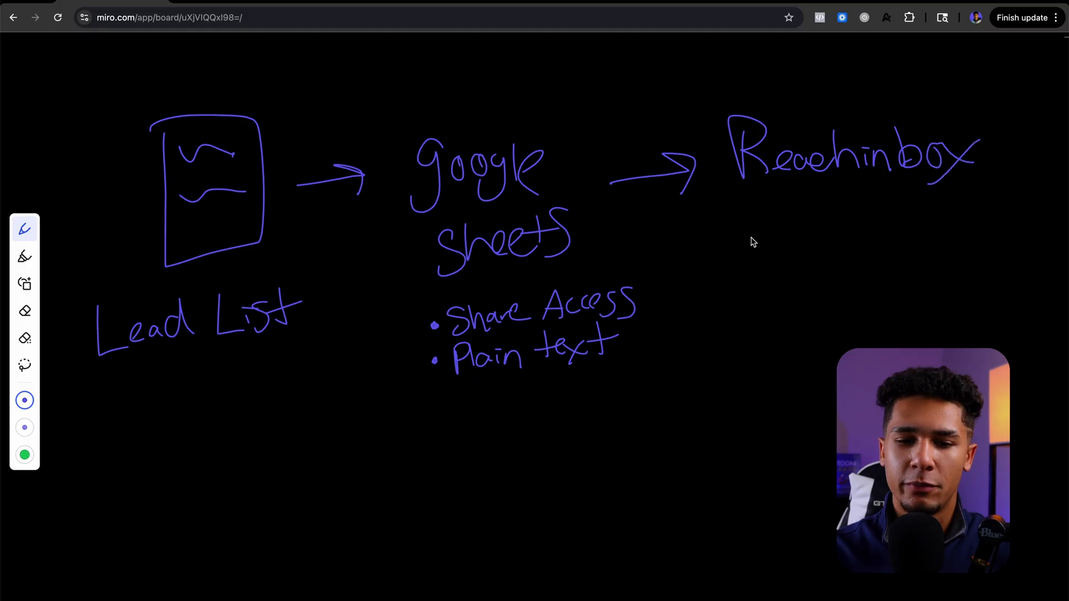
Step: Below "Reachinbox", handwrite the bullet "Auto-Fetch" with the sub-note "24 hrs", and add another bullet underneath
left_click(749, 241)
mouse_move(771, 258)
left_mouse_down()
mouse_move(775, 233)
mouse_move(790, 253)
left_mouse_up()
mouse_move(769, 241)
left_mouse_down()
mouse_move(849, 238)
mouse_move(893, 222)
mouse_move(977, 245)
left_mouse_up()
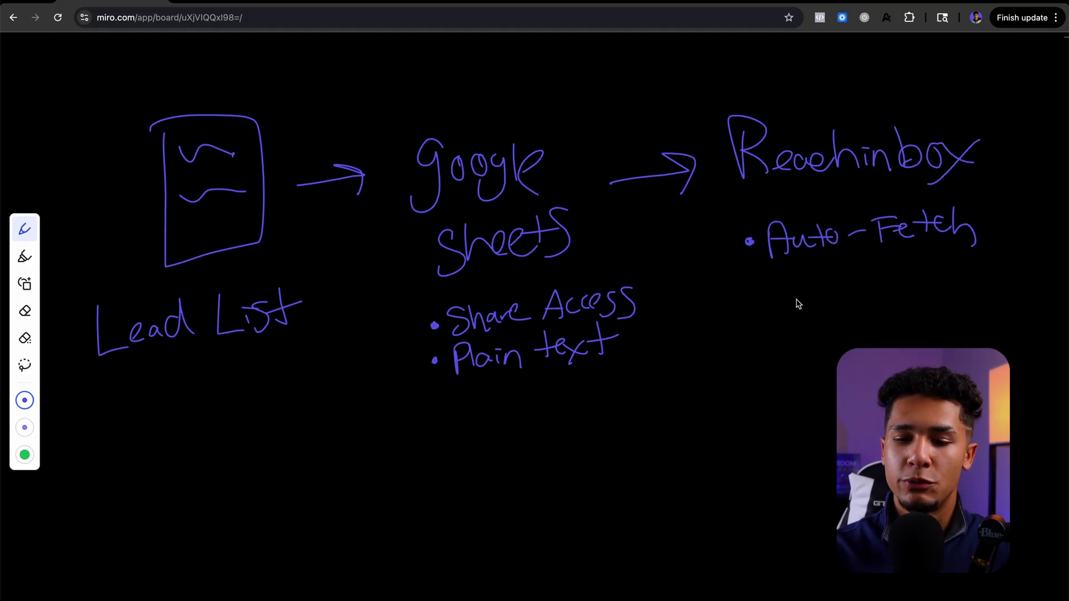
left_click_drag(804, 276, 869, 285)
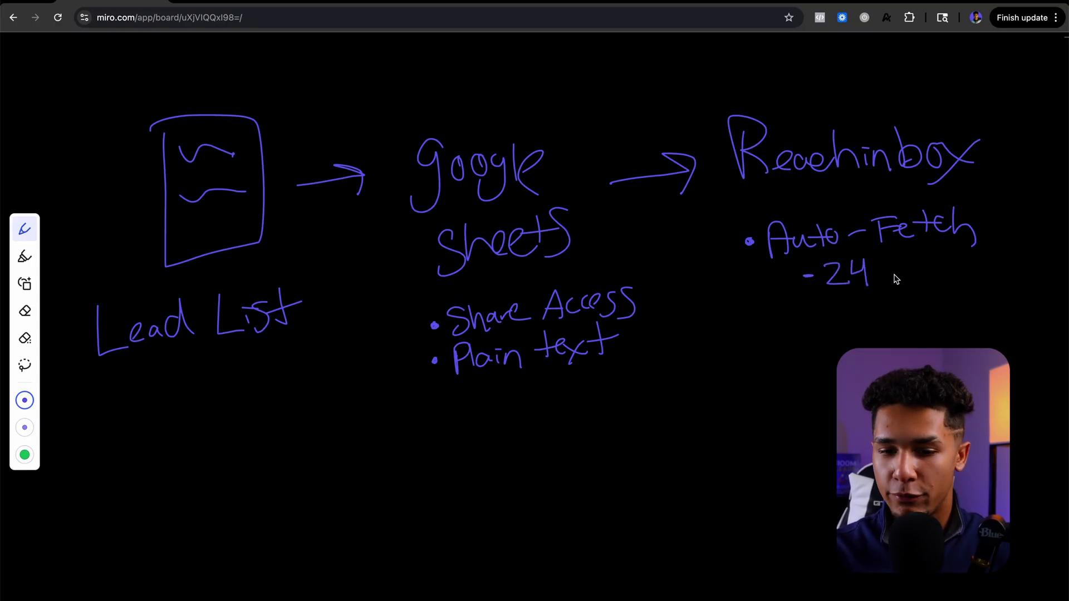
mouse_move(886, 258)
left_mouse_down()
mouse_move(896, 285)
mouse_move(908, 268)
mouse_move(909, 285)
left_mouse_up()
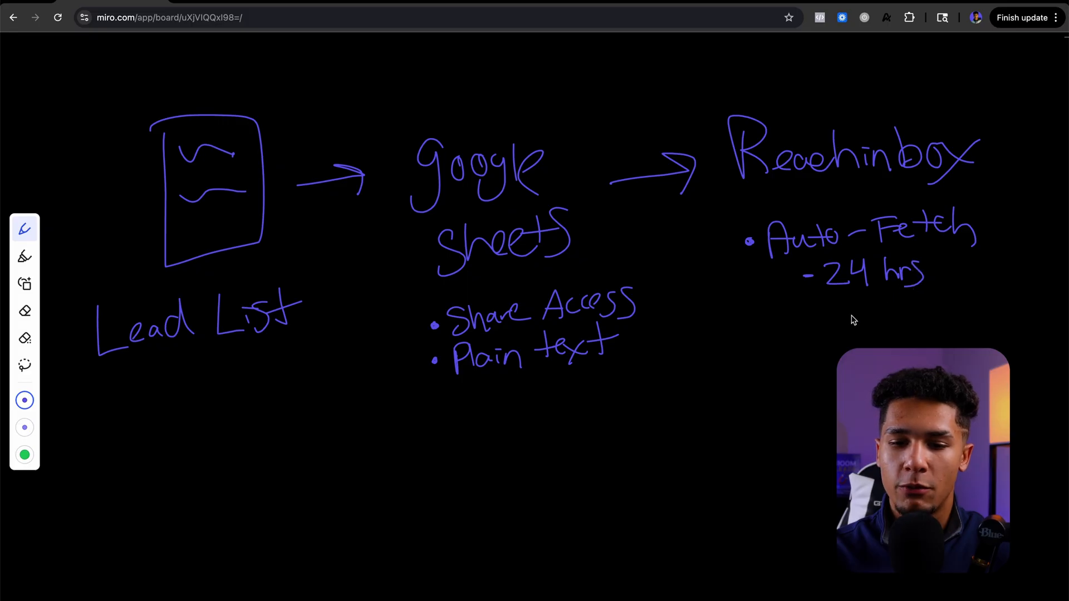
left_click(754, 339)
mouse_move(766, 334)
left_mouse_down()
mouse_move(810, 337)
mouse_move(852, 322)
mouse_move(861, 333)
left_mouse_up()
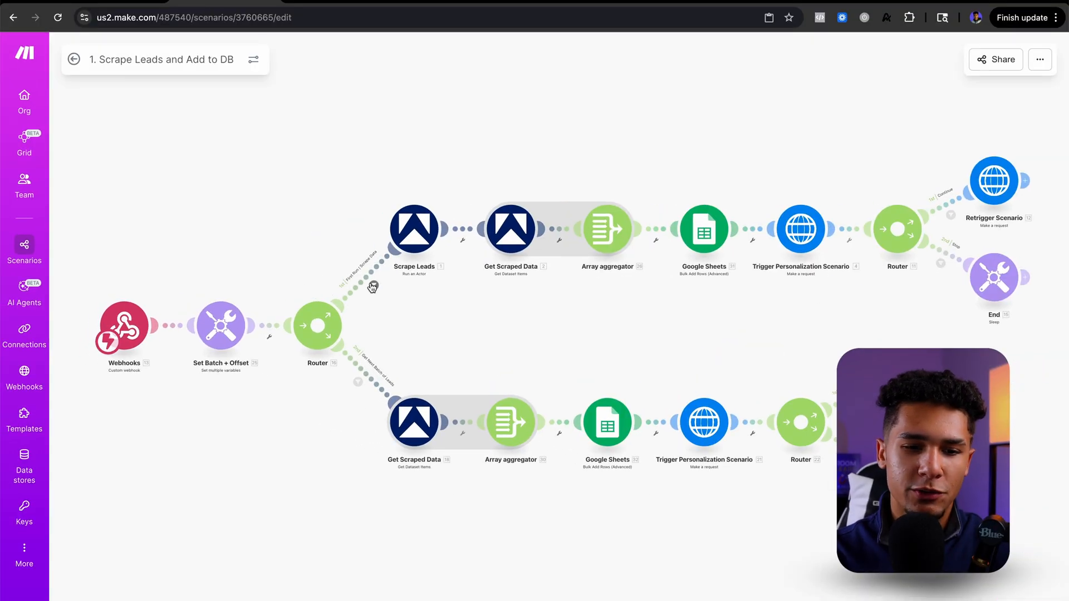
Step: Inspect the "First Run | Scrape Data" filter on the router's first route, then return to the scenario overview without saving
left_click(373, 285)
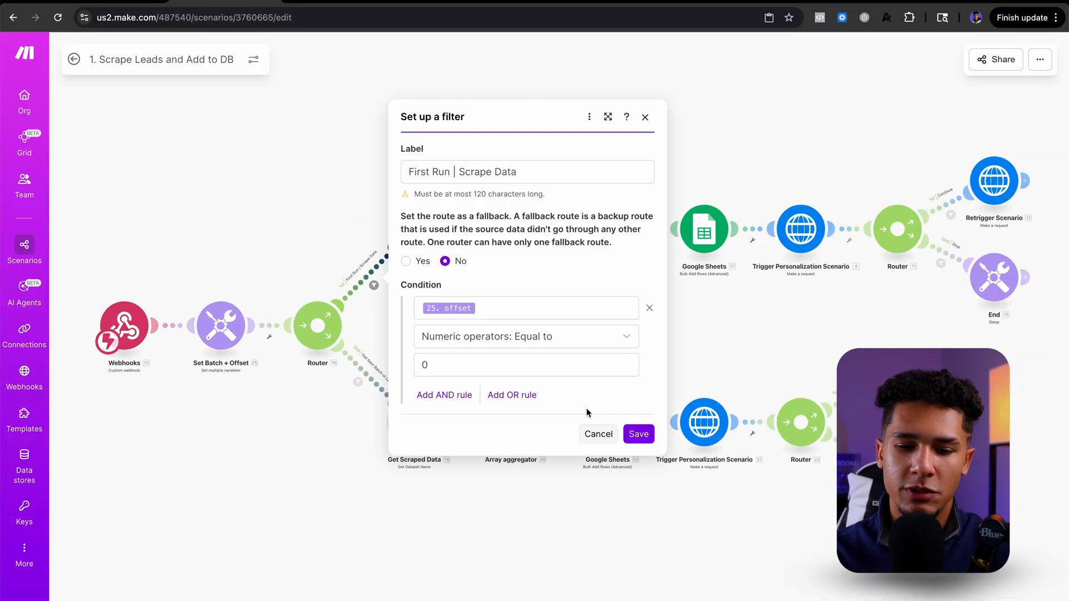
left_click(597, 433)
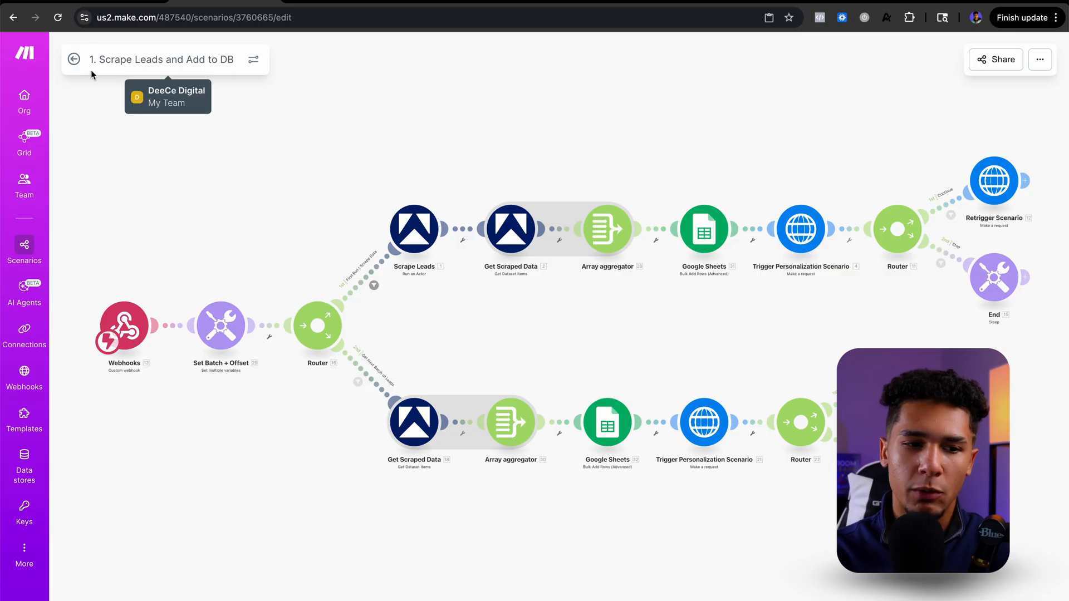
left_click(73, 59)
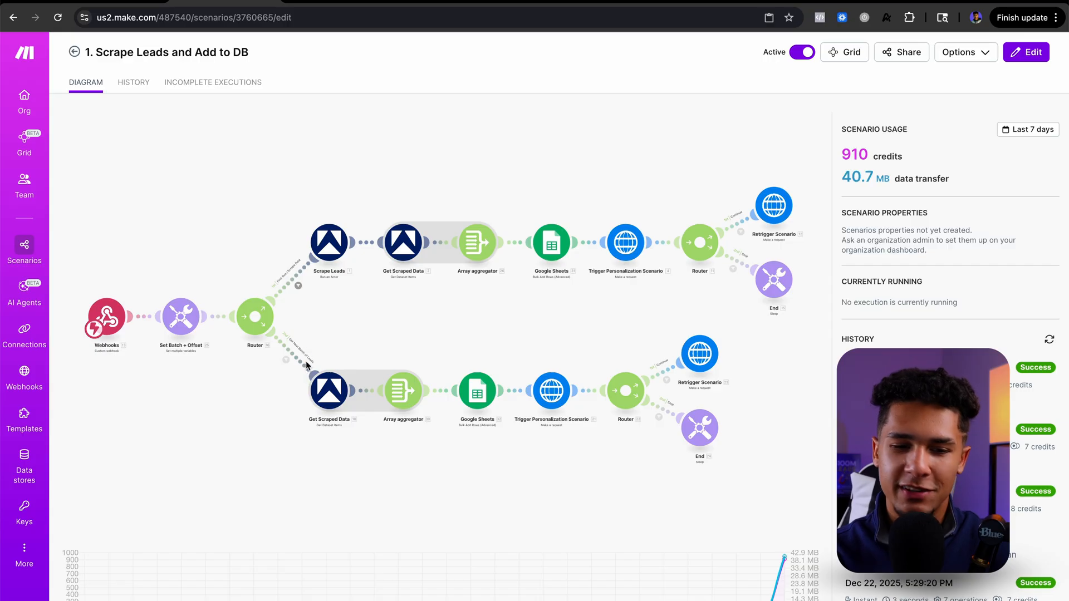
Step: Review the Scrape Leads module's Apify actor and its full Input JSON, then close the module
left_click(337, 241)
left_click(411, 245)
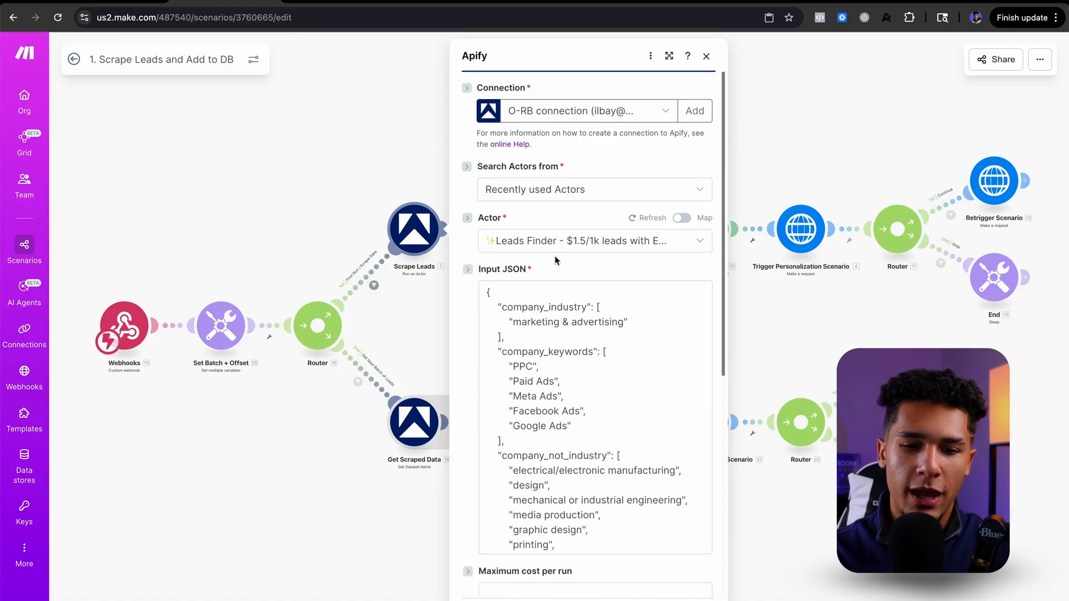
left_click_drag(540, 352, 539, 362)
left_click(539, 336)
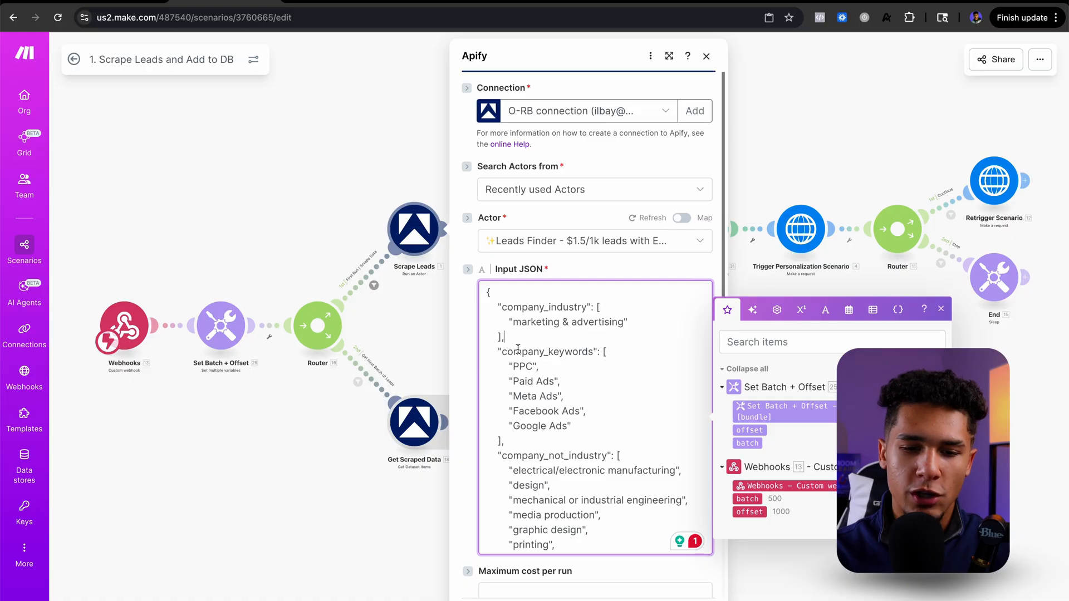
scroll(518, 349, "down", 10)
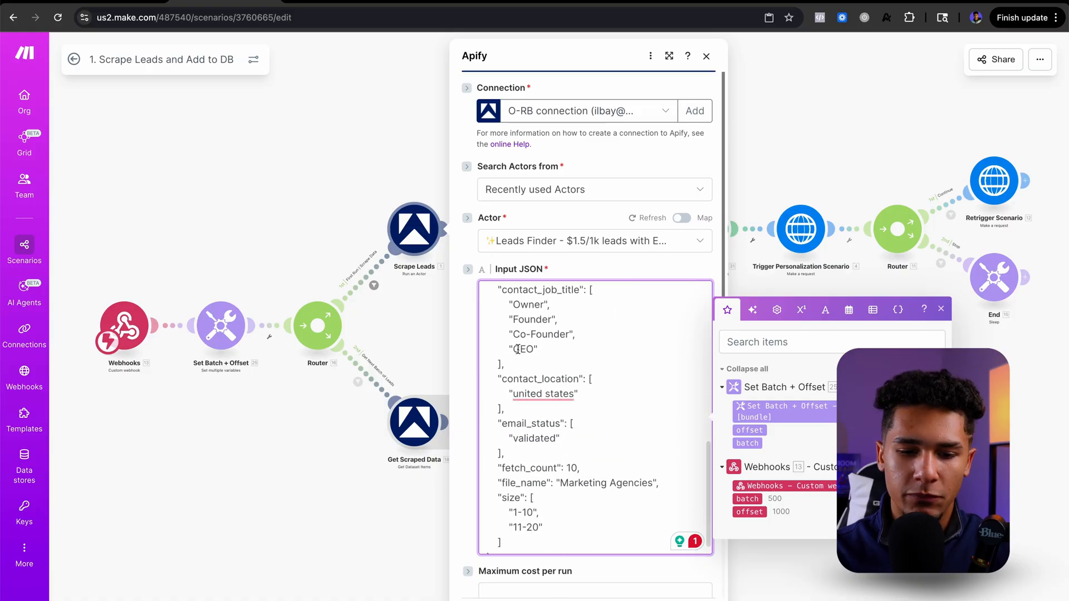
scroll(518, 349, "down", 1)
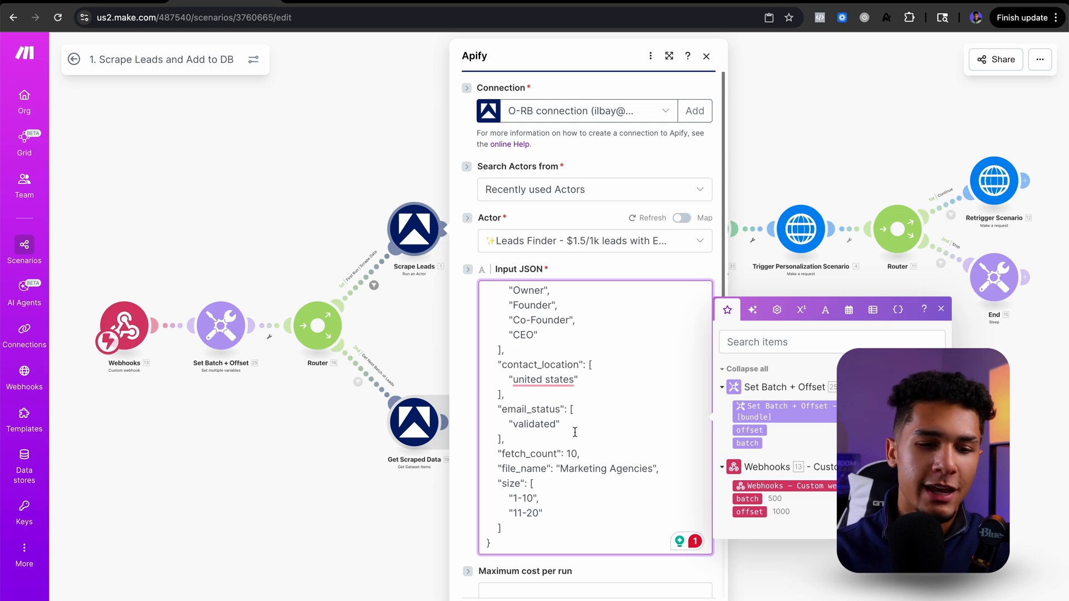
left_click(257, 275)
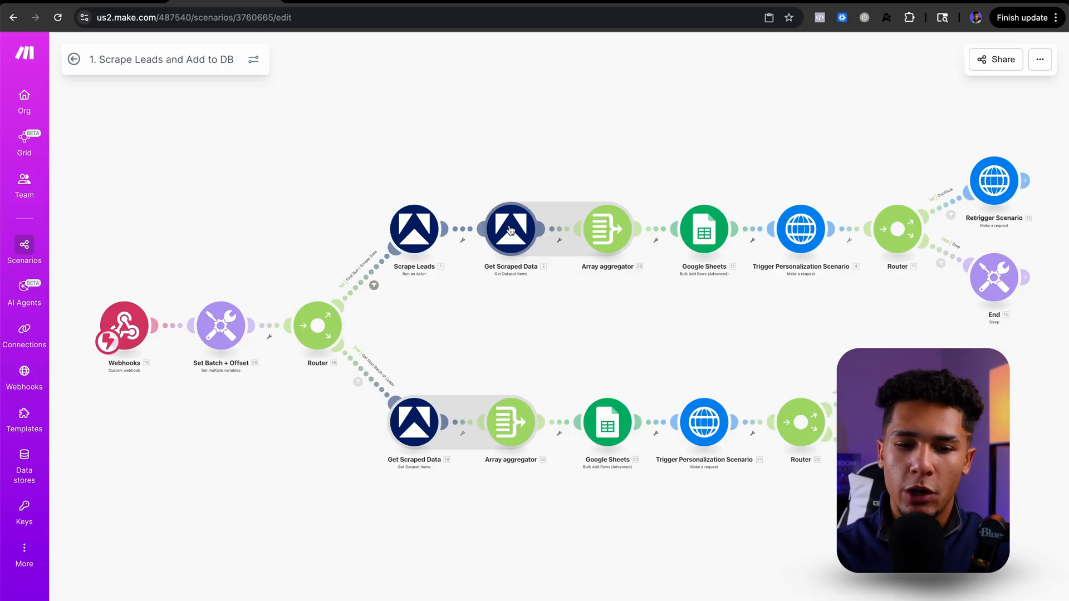
Step: Switch to the Leads Finder actor in the Apify console and review its name and input form options
left_click(787, 4)
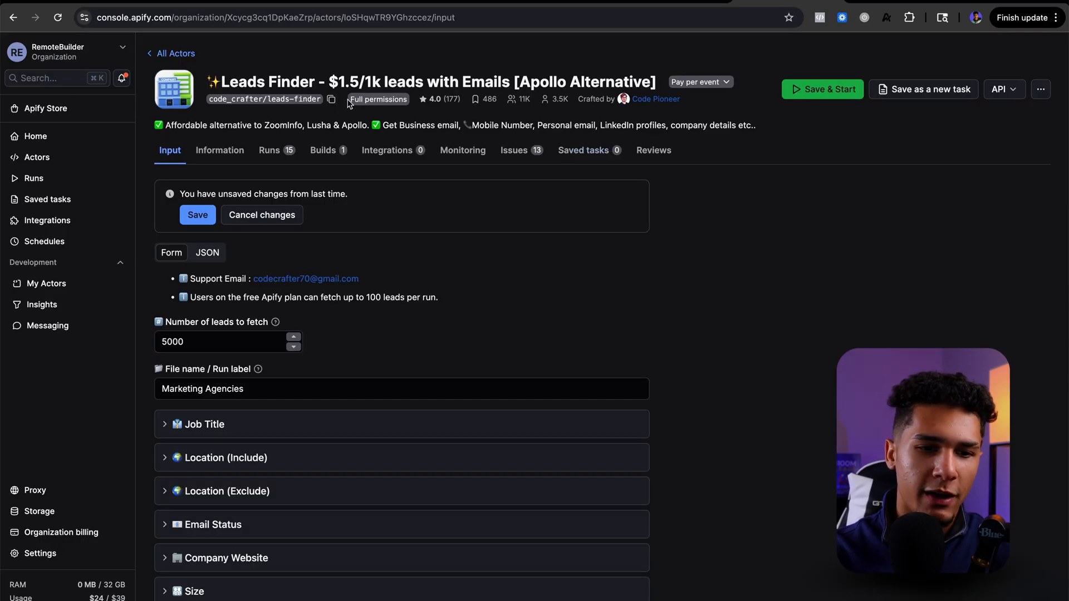
left_click_drag(227, 79, 423, 82)
left_click(410, 62)
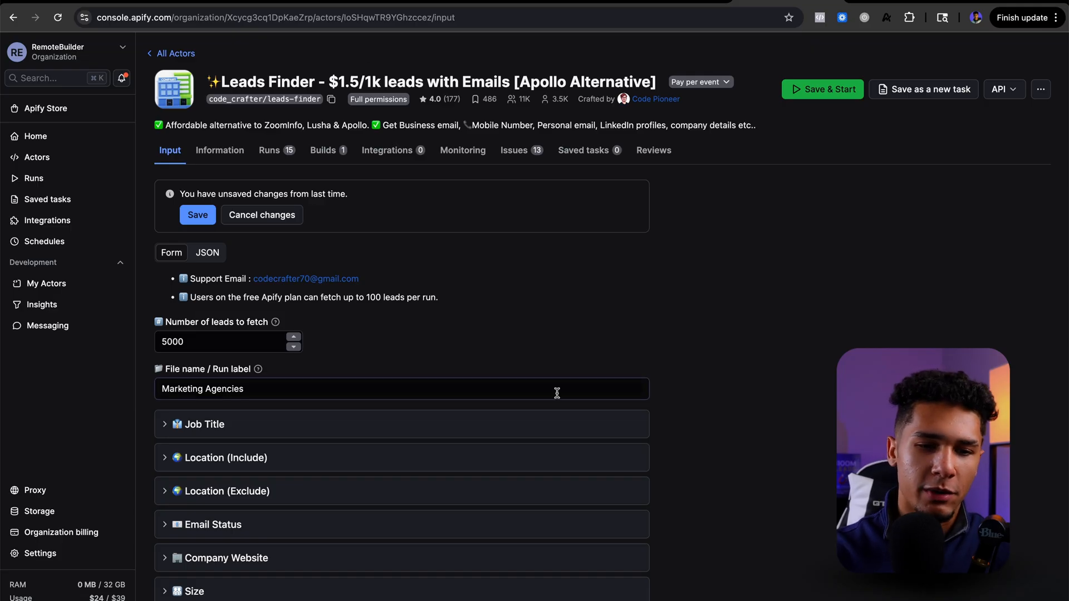
scroll(548, 313, "down", 3)
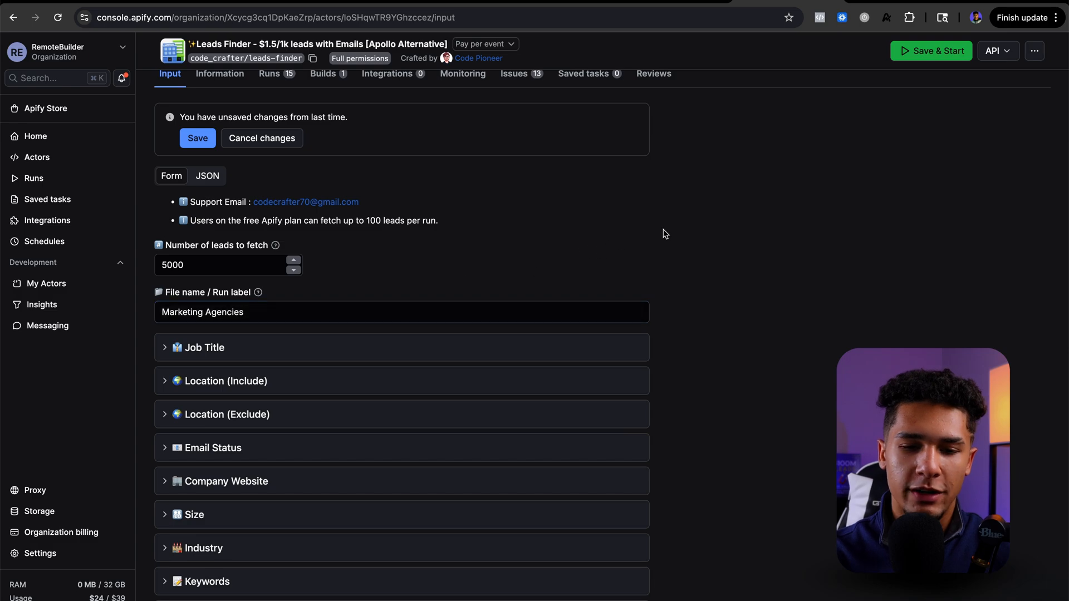
scroll(664, 269, "down", 5)
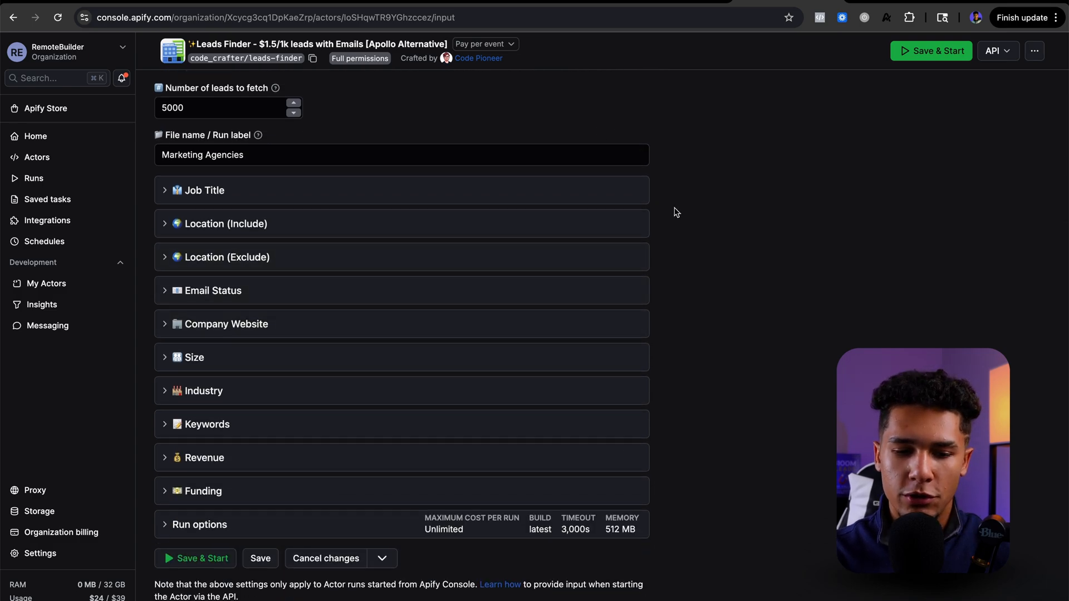
scroll(682, 184, "up", 5)
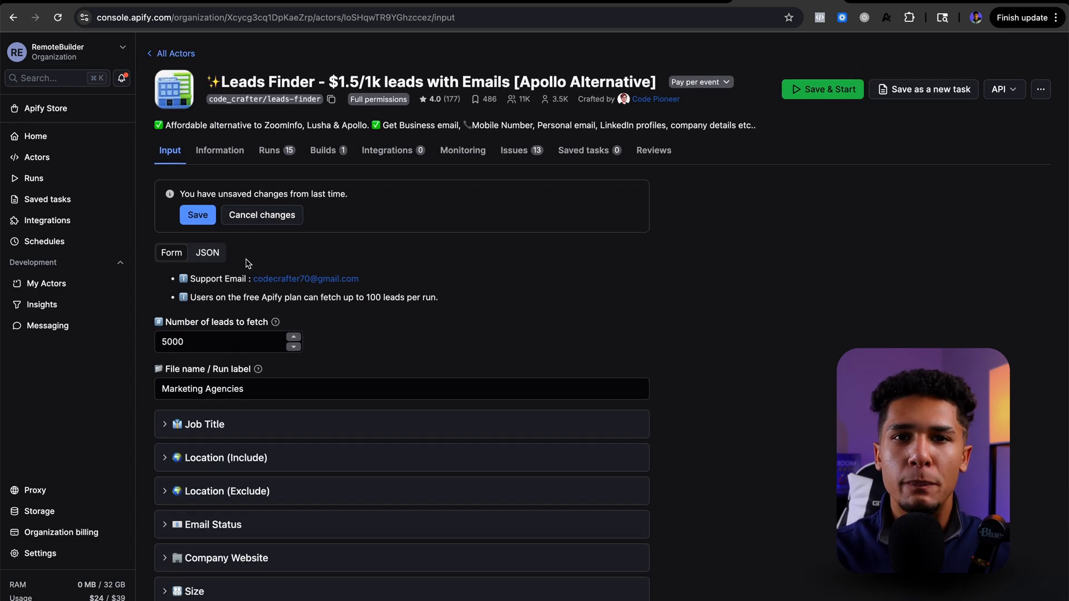
Step: Reopen the Scrape Leads module in Make and show the Apify actor's input as JSON alongside the module's Input JSON
left_click(225, 2)
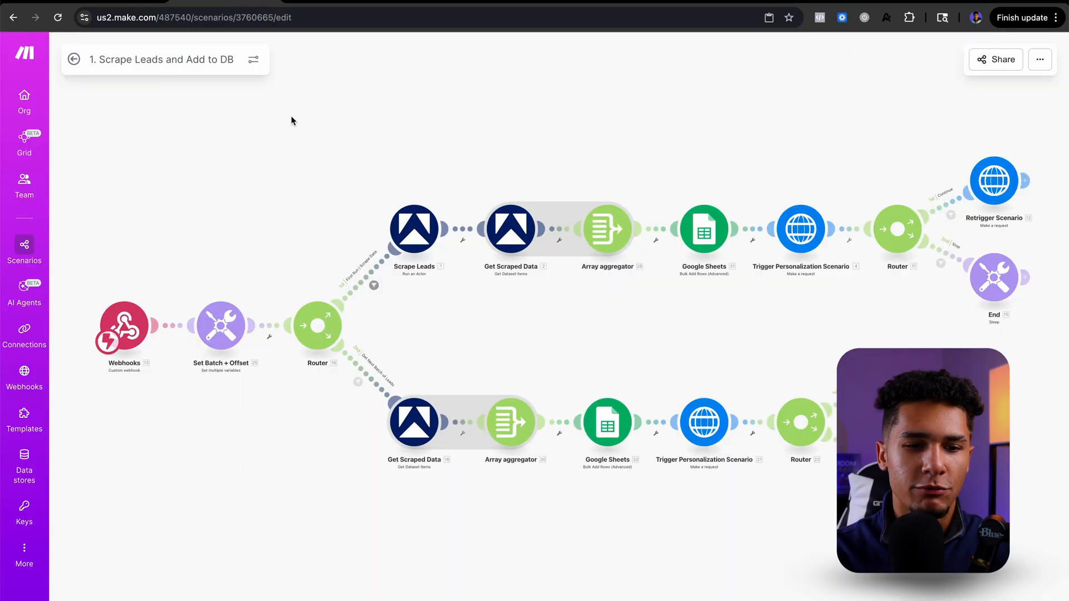
left_click(412, 223)
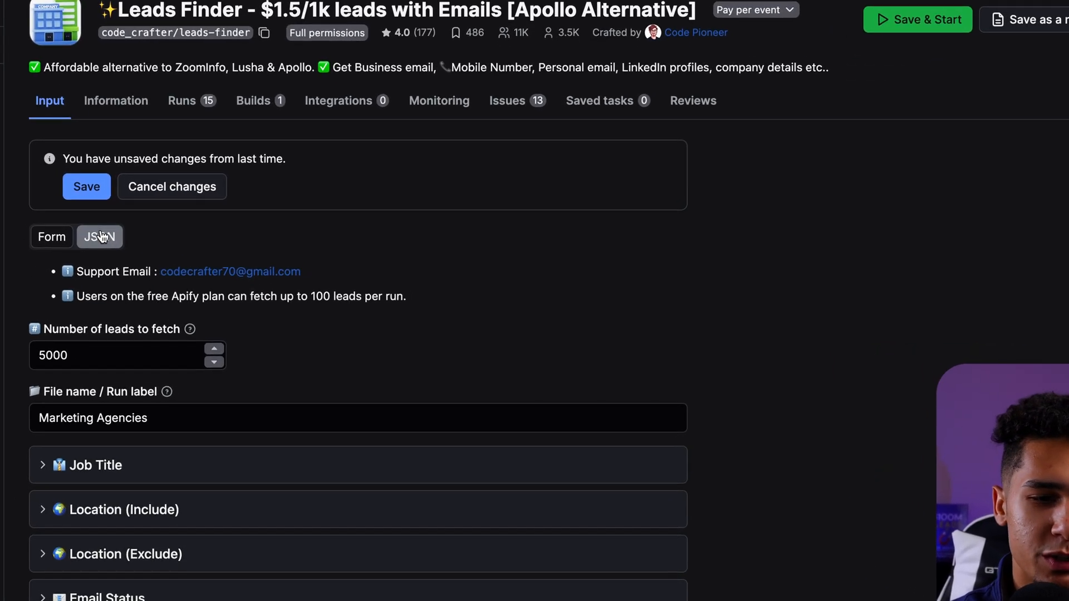
left_click(109, 243)
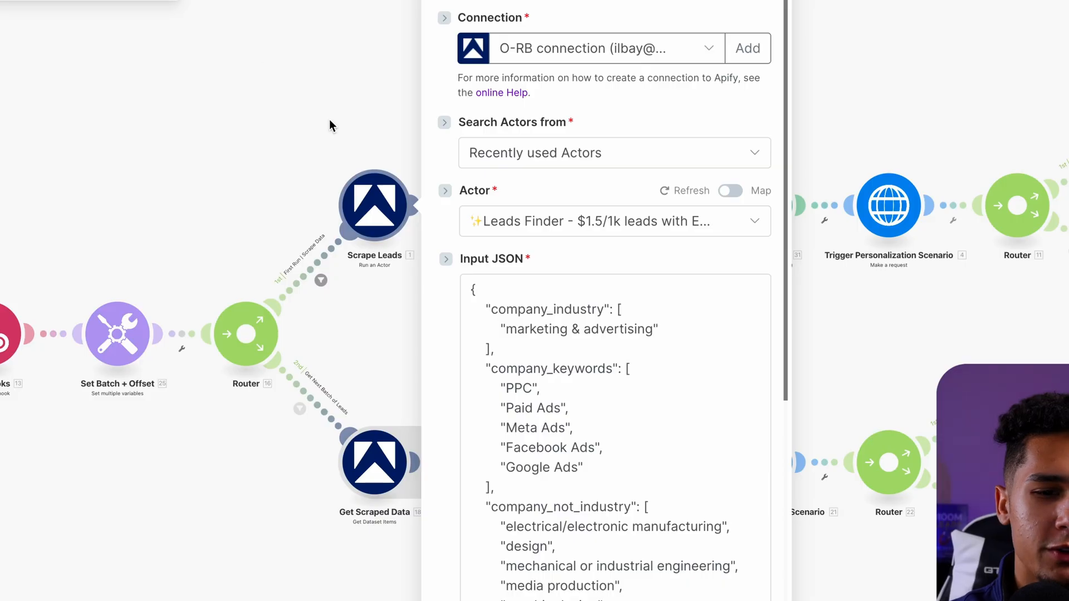
left_click(579, 419)
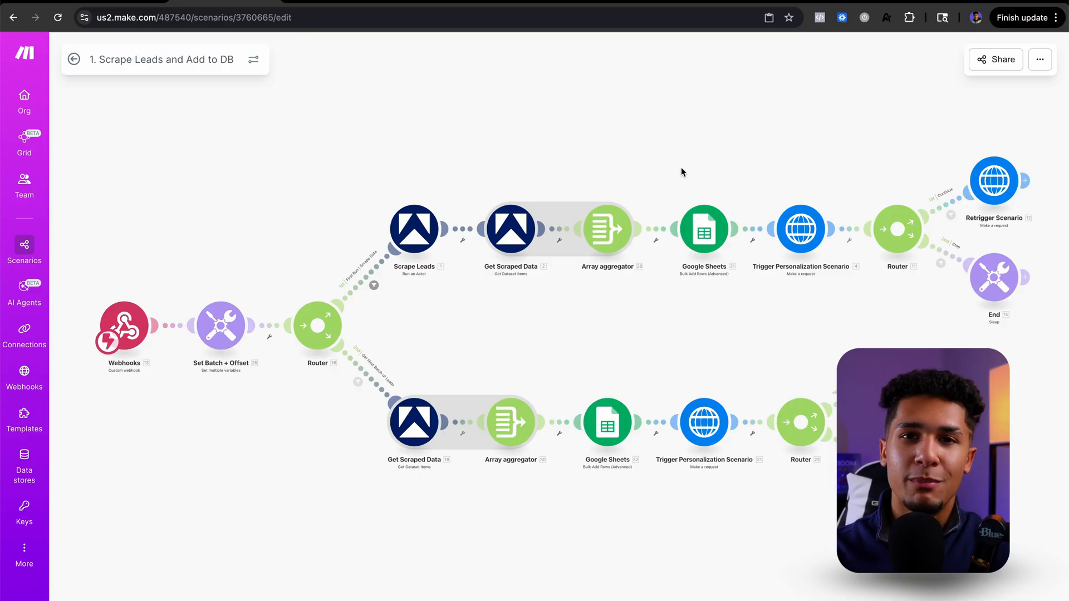
Step: Check the HTTP request settings of the first route's Trigger Personalization Scenario module and close it
left_click(803, 229)
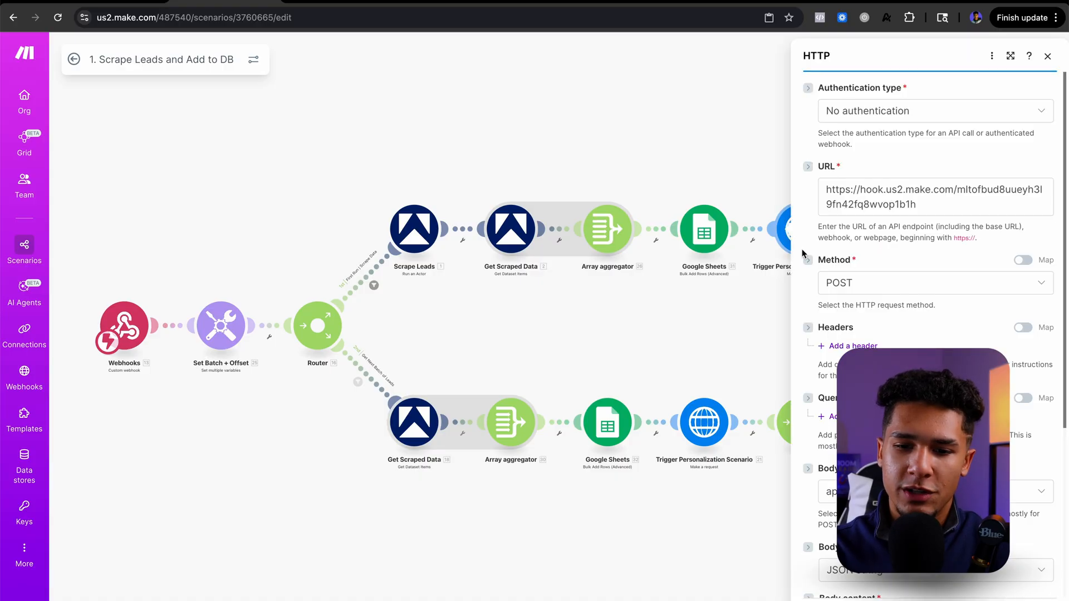
left_click(1047, 55)
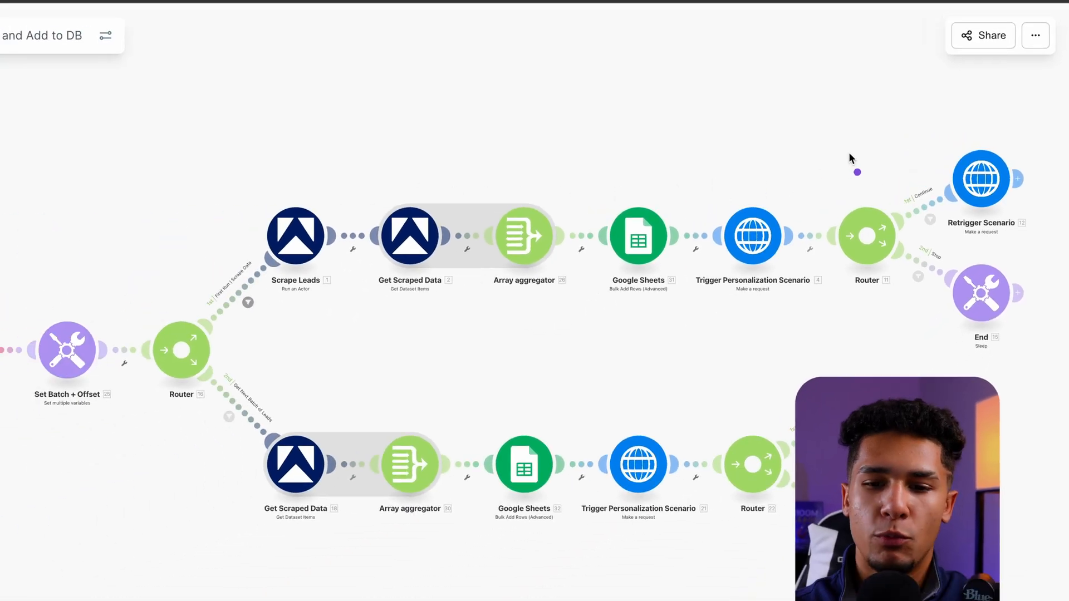
Step: Annotate the loop with arrows from Retrigger Scenario to Webhooks and on to the second route, cross out Scrape Leads, and clear the marks
mouse_move(949, 156)
left_mouse_down()
mouse_move(755, 106)
mouse_move(328, 140)
mouse_move(77, 253)
left_mouse_up()
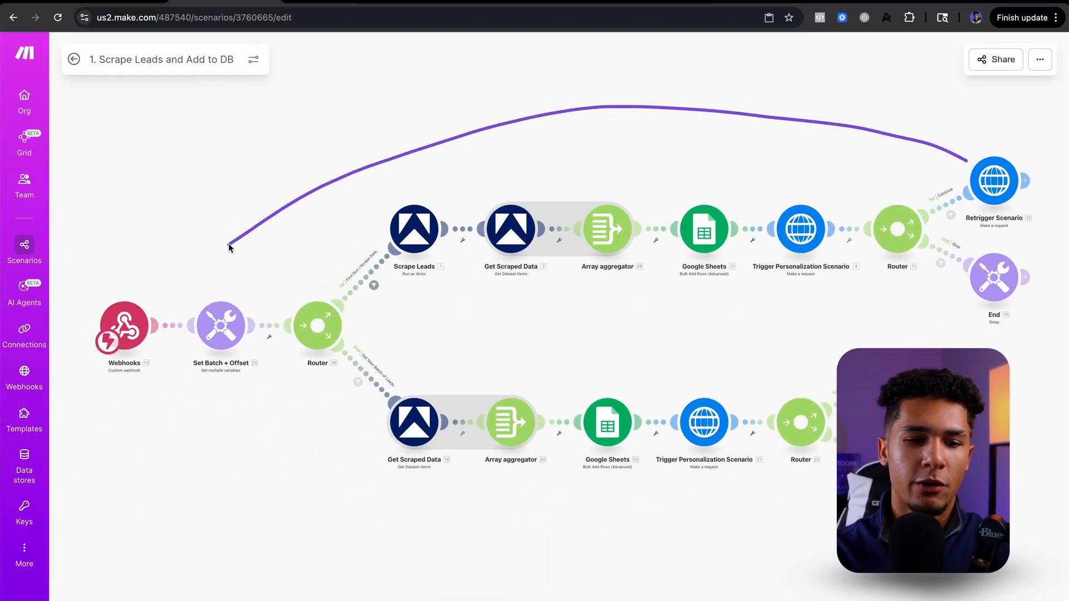
mouse_move(160, 270)
left_mouse_down()
mouse_move(161, 294)
mouse_move(204, 293)
left_mouse_up()
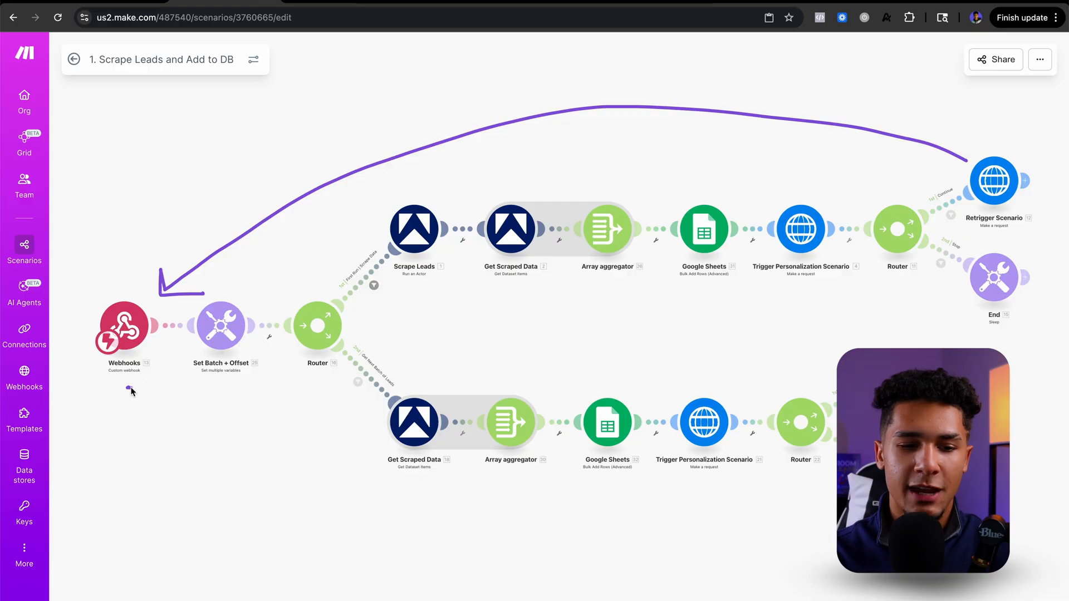
mouse_move(127, 388)
left_mouse_down()
mouse_move(255, 369)
mouse_move(348, 424)
left_mouse_up()
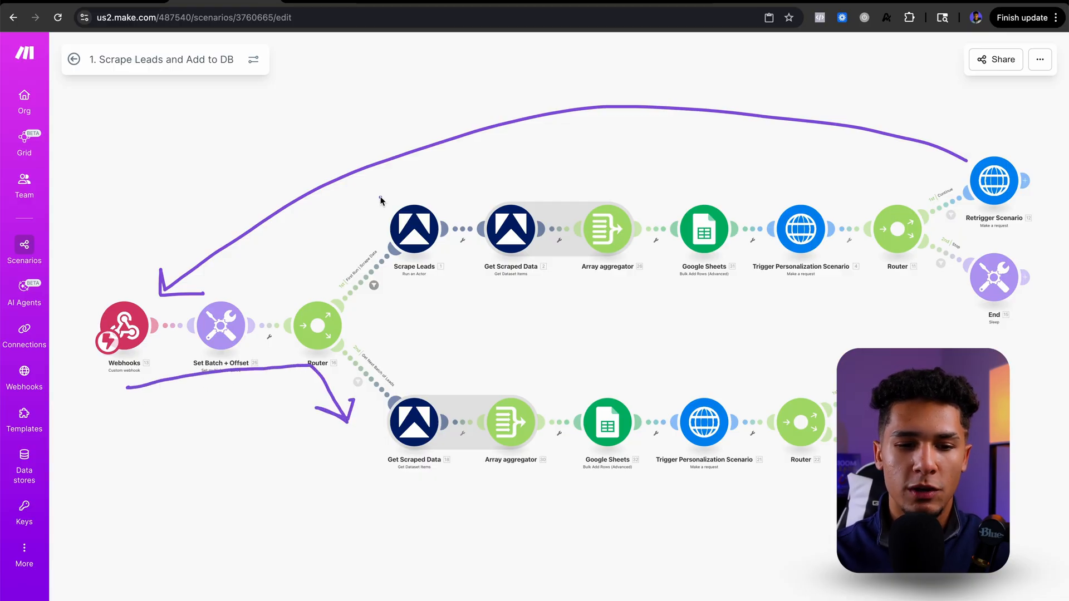
left_click_drag(379, 196, 445, 296)
left_click_drag(383, 281, 444, 185)
key("Escape")
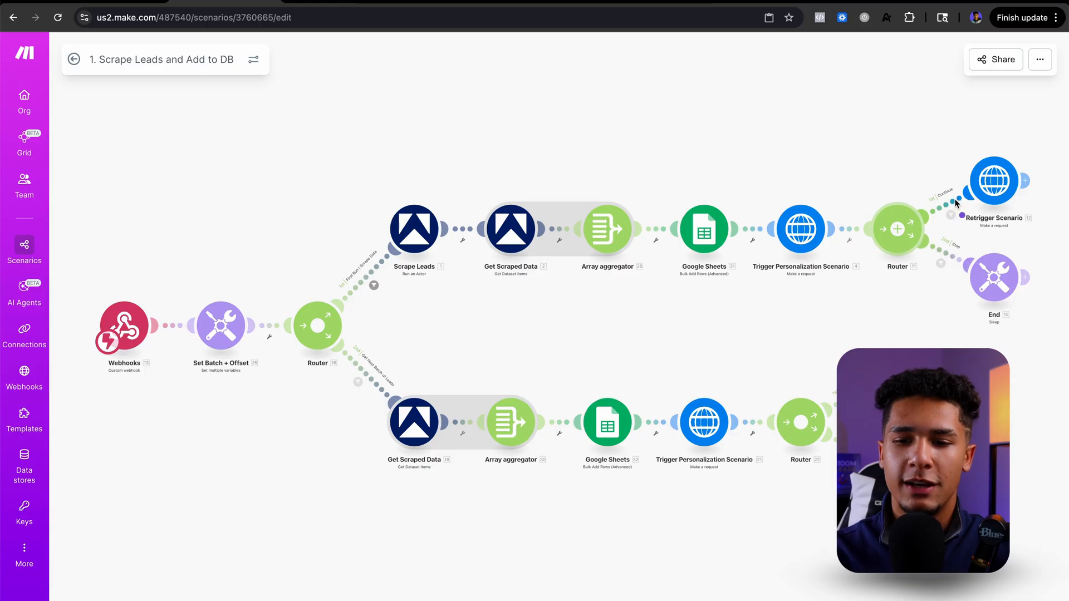
mouse_move(970, 269)
left_mouse_down()
mouse_move(983, 267)
mouse_move(946, 290)
mouse_move(1024, 262)
mouse_move(967, 251)
left_mouse_up()
key("Escape")
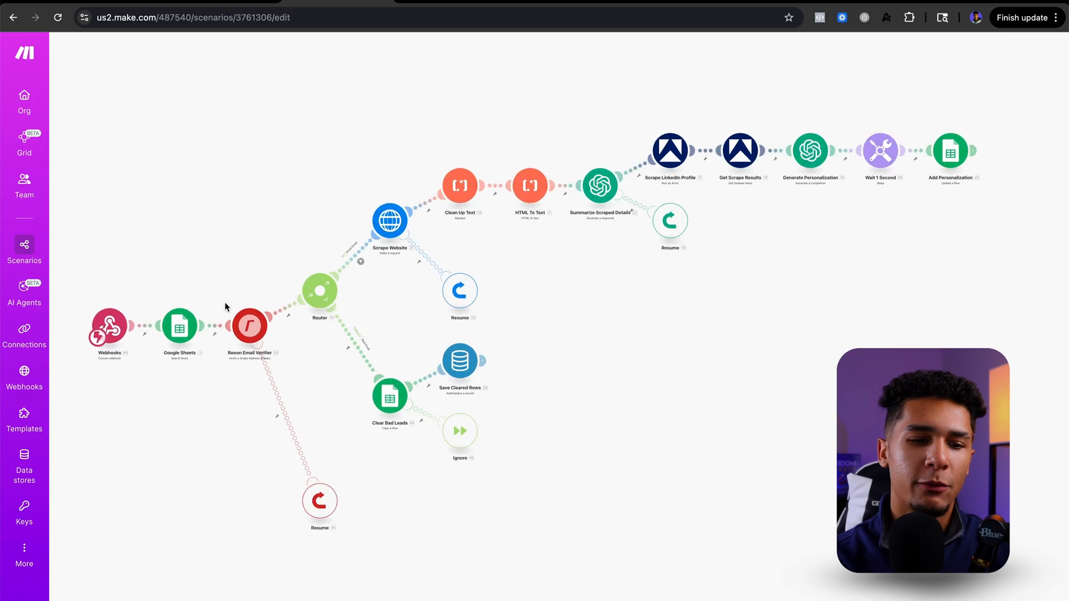
Step: Review the Google Sheets search module's filter rules and result limit in the Lead Personalization scenario, then close it
left_click(195, 343)
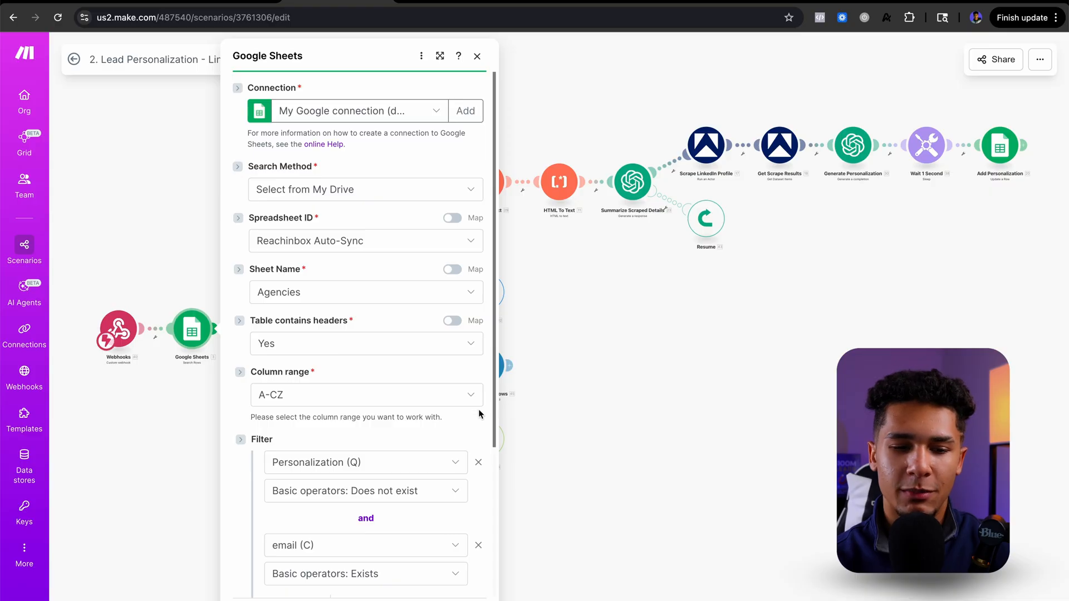
scroll(424, 436, "down", 4)
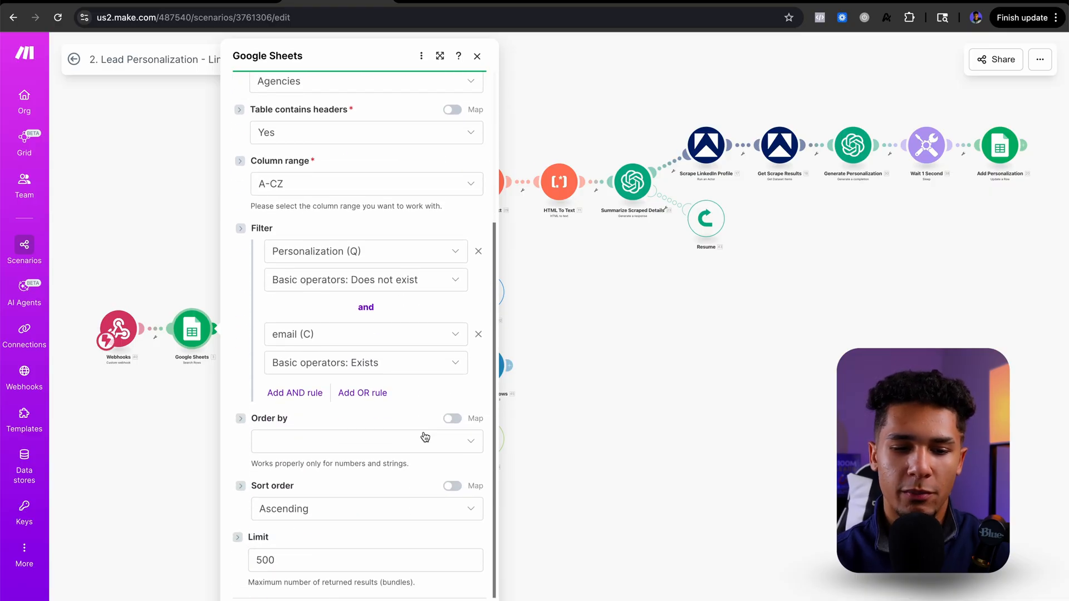
left_click(336, 558)
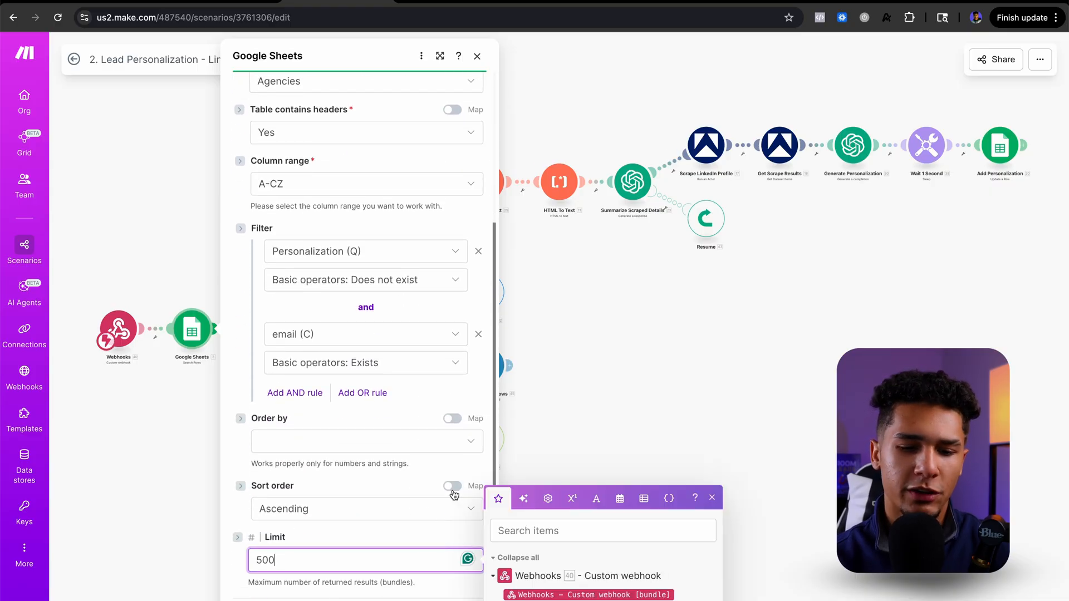
left_click(560, 418)
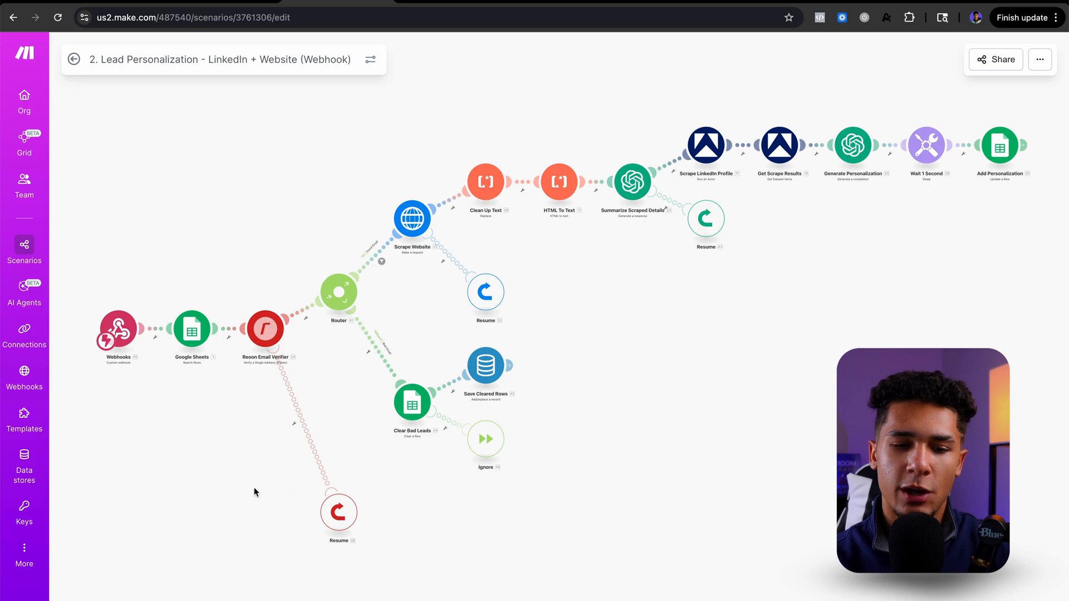
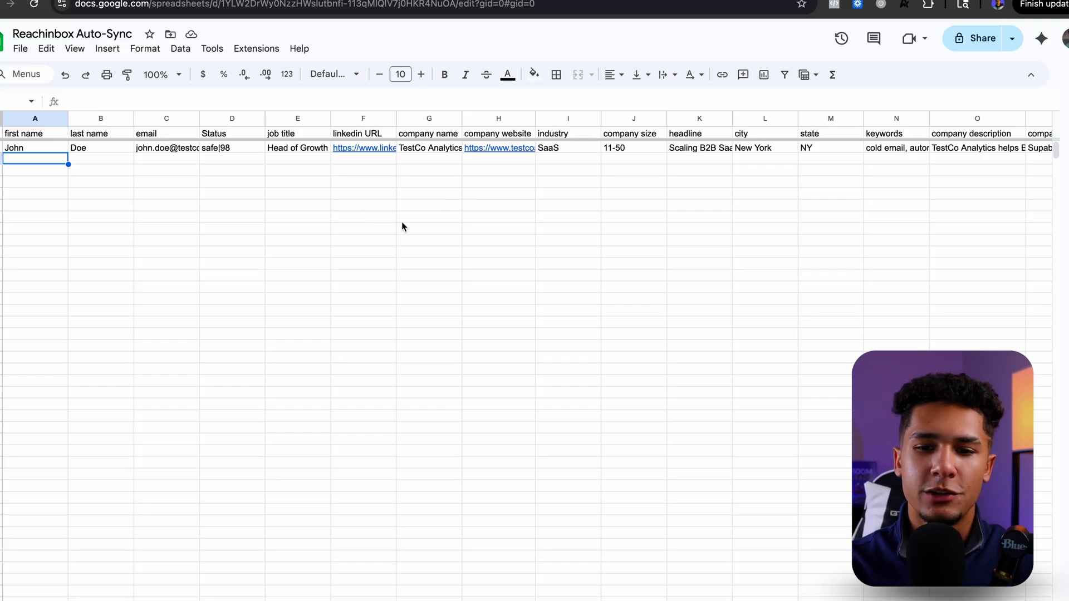
Step: Review the example lead's columns in the Reachinbox Auto-Sync spreadsheet, including the Personalization text in Q2
left_click(327, 174)
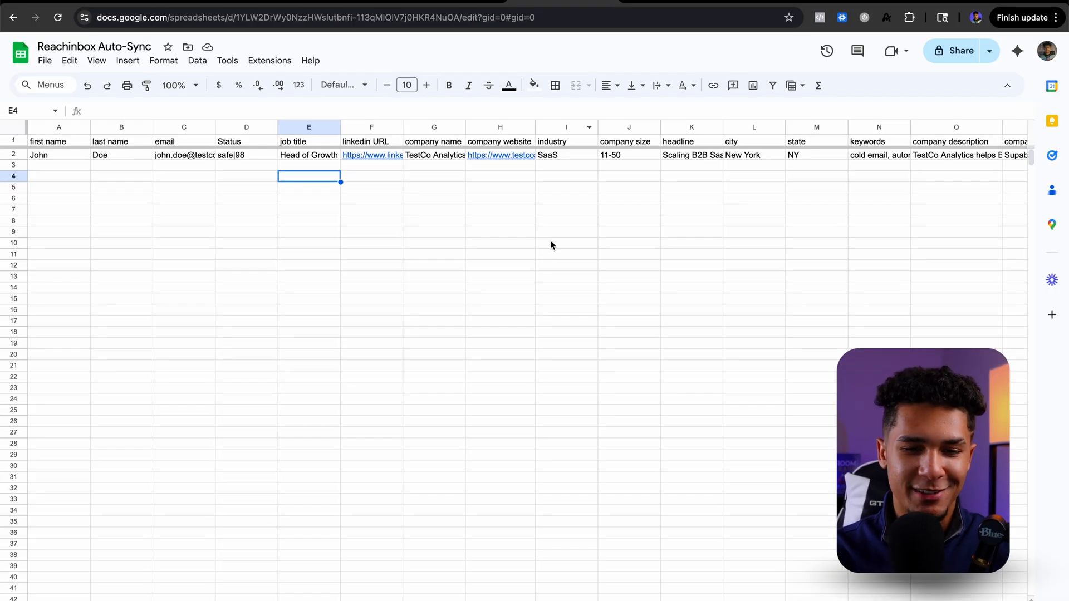
scroll(550, 242, "right", 15)
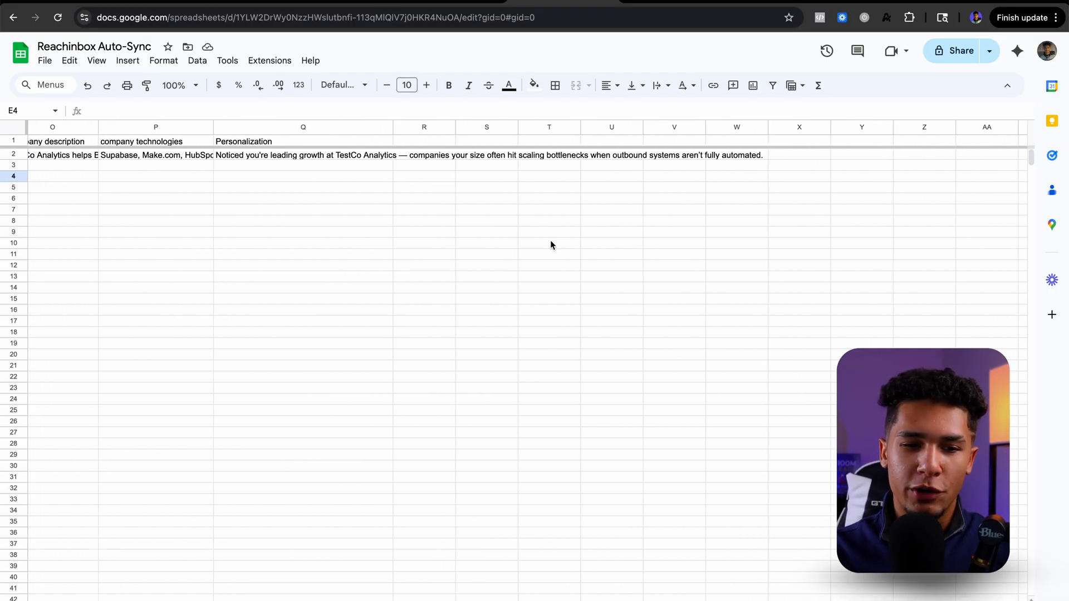
scroll(556, 239, "left", 5)
left_click(579, 157)
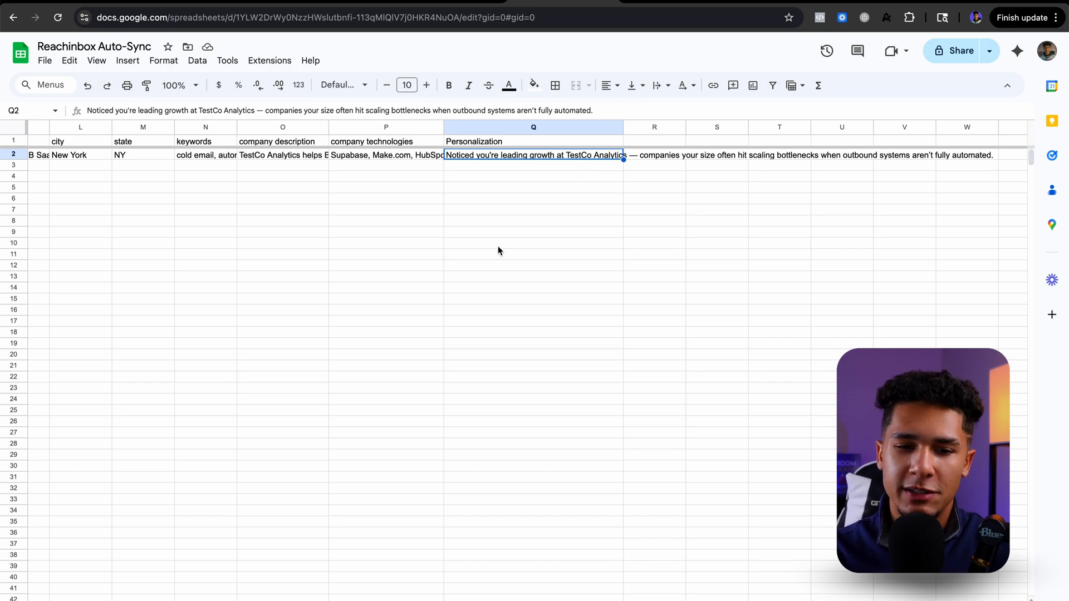
scroll(498, 245, "left", 10)
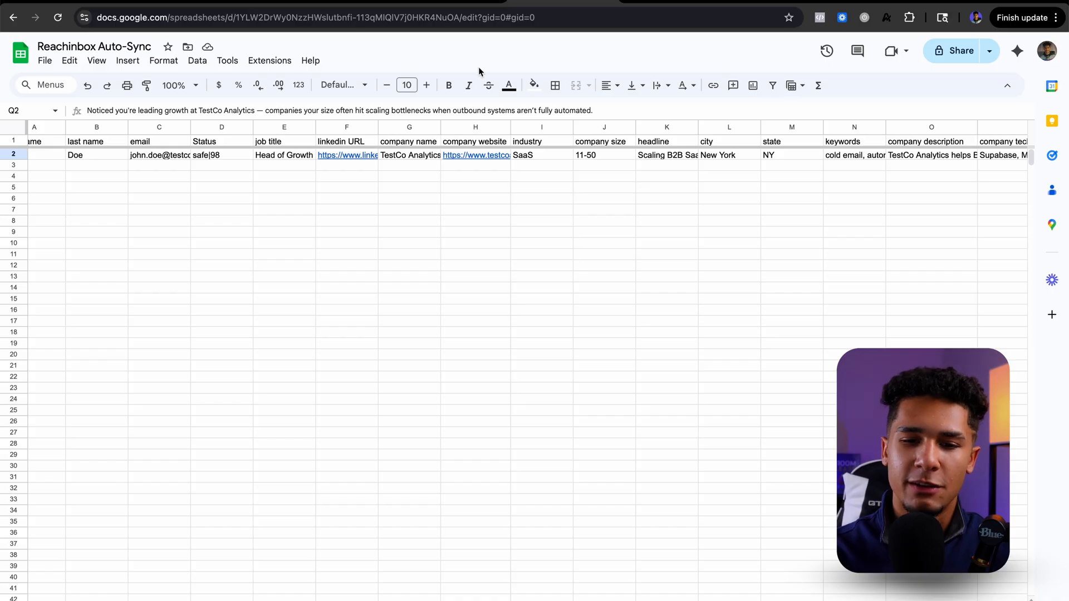
left_click_drag(477, 299, 482, 310)
scroll(482, 308, "left", 1)
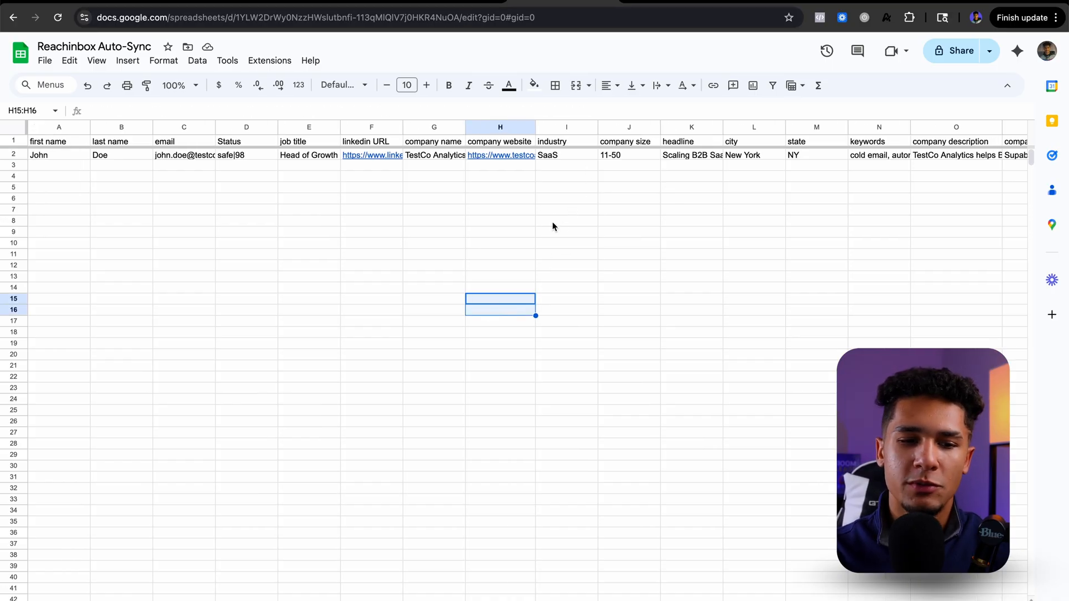
left_click(558, 204)
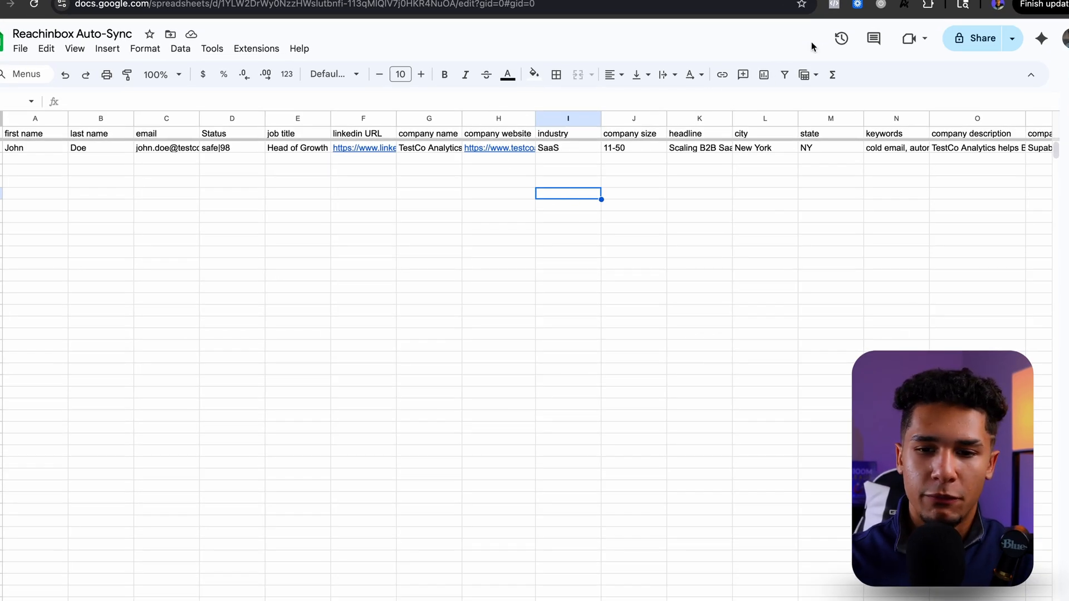
Step: Share the spreadsheet with Anyone with the link as Viewer and copy its link
left_click(960, 39)
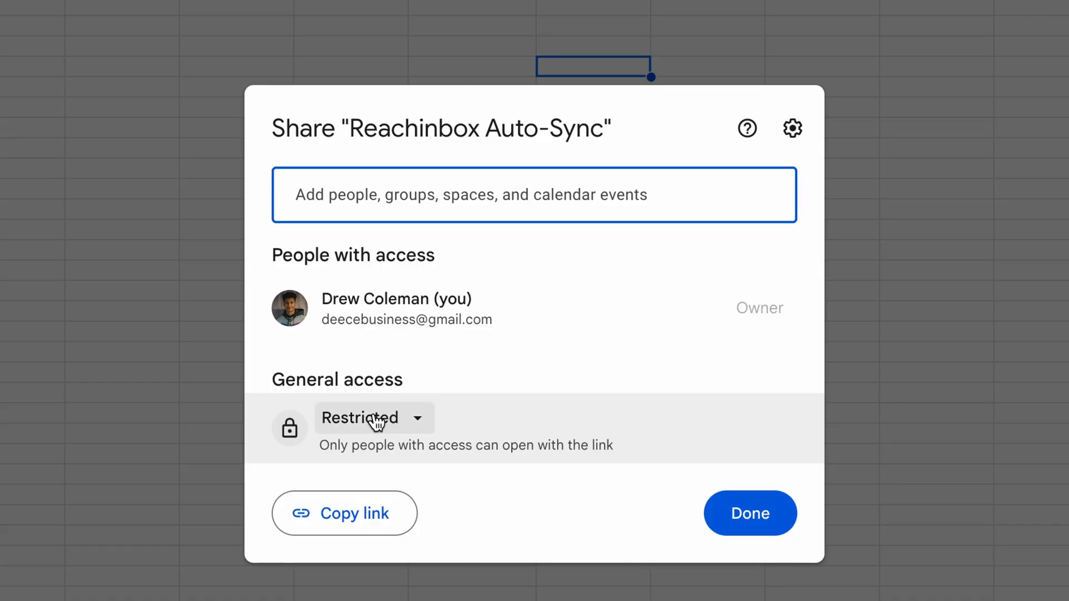
left_click(432, 402)
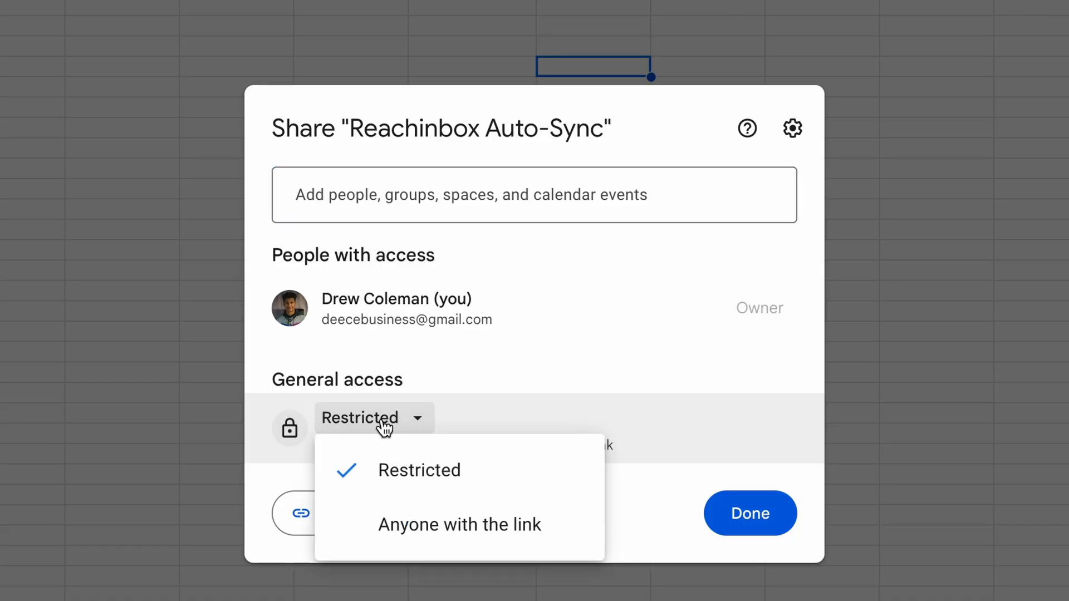
left_click(402, 533)
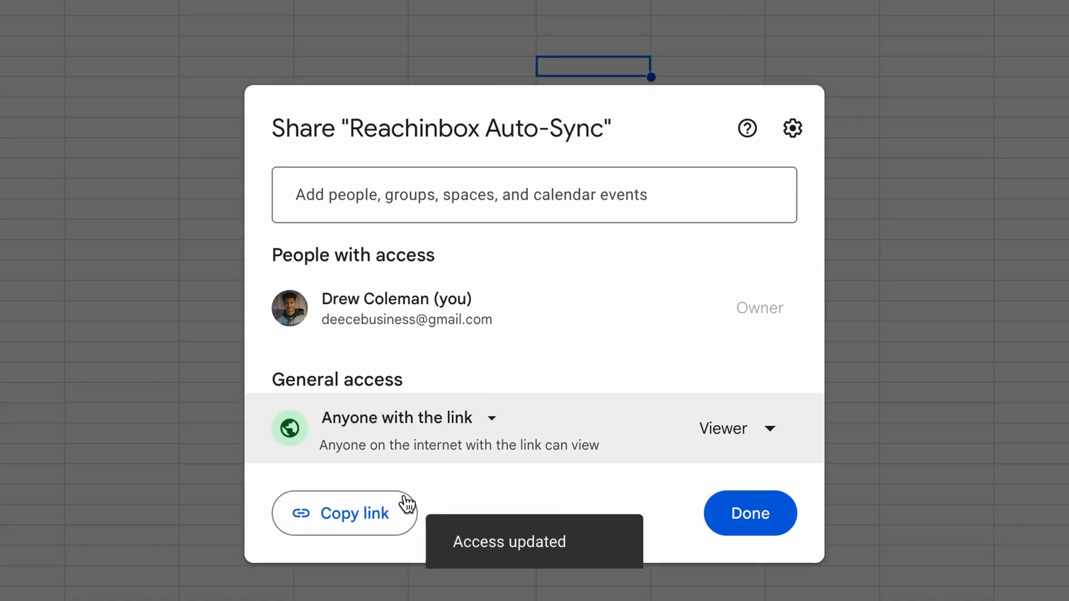
left_click(349, 517)
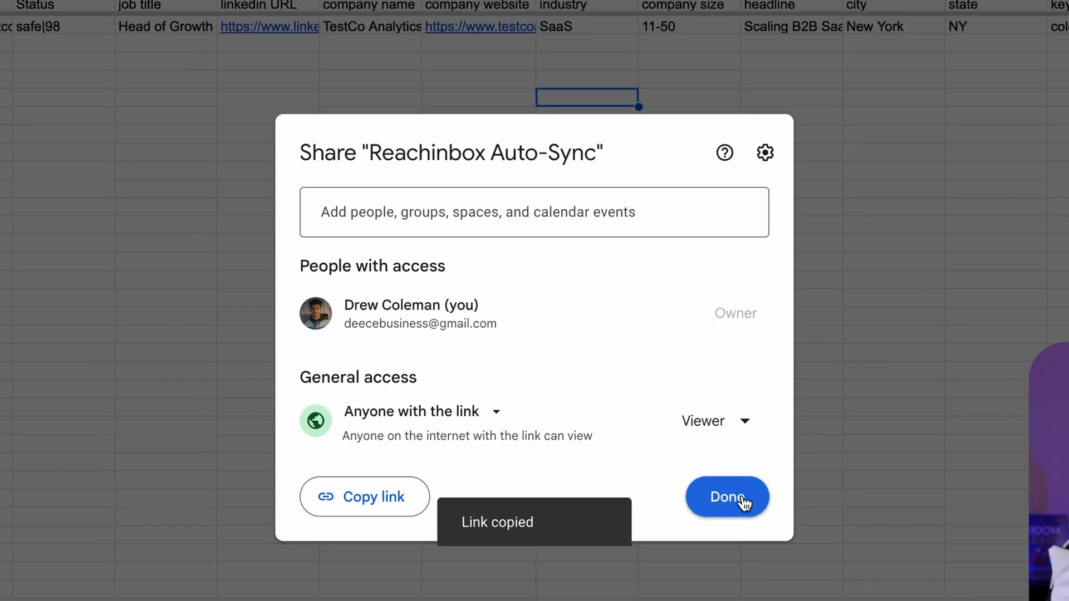
left_click(728, 496)
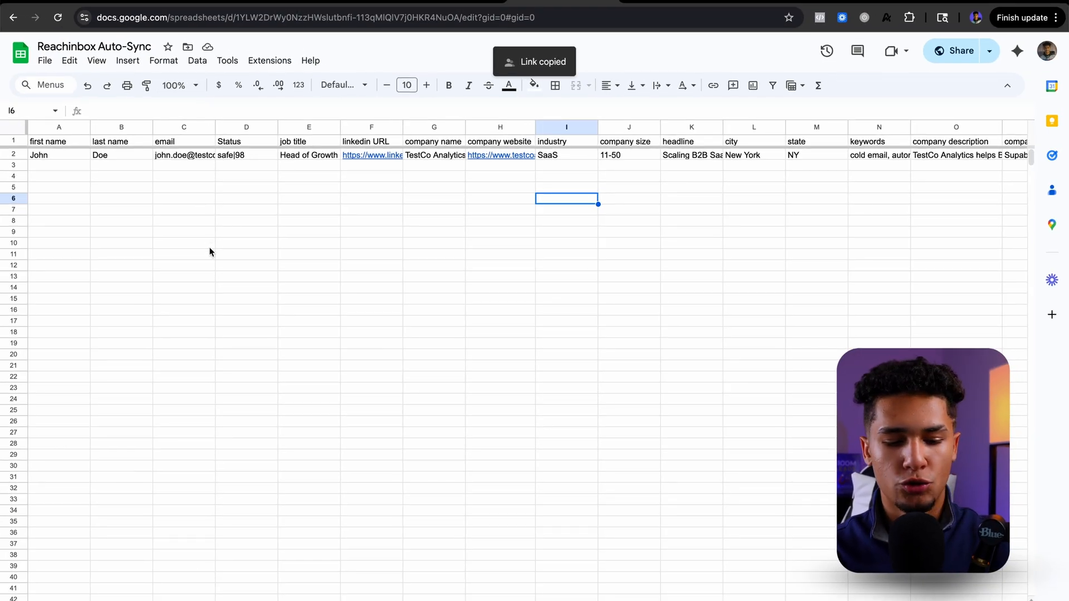
Step: Check that the number format of the entire sheet is Plain text
key("ctrl+a")
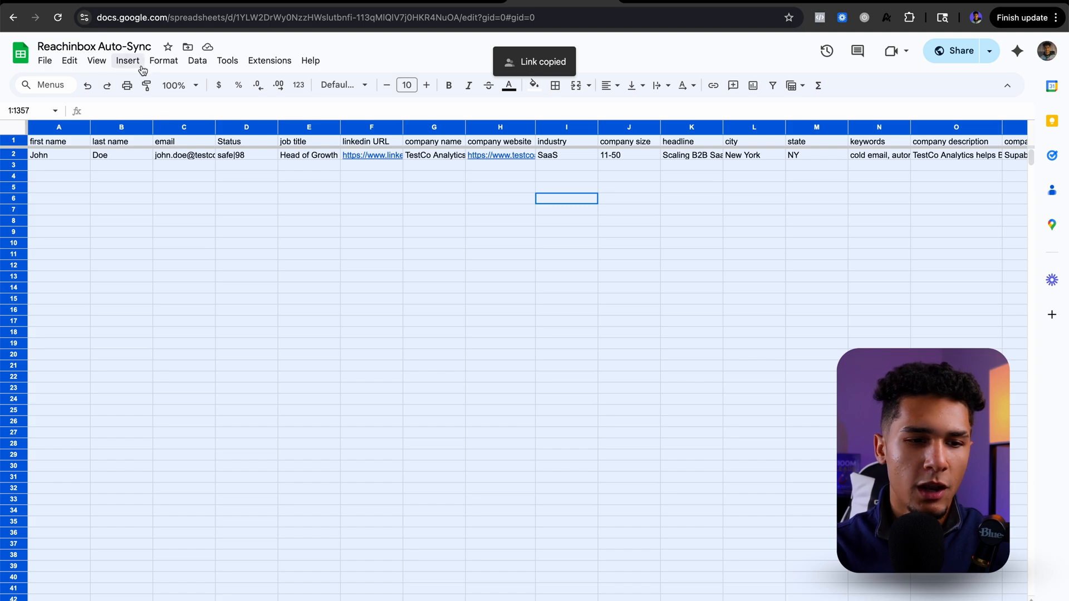
left_click(165, 62)
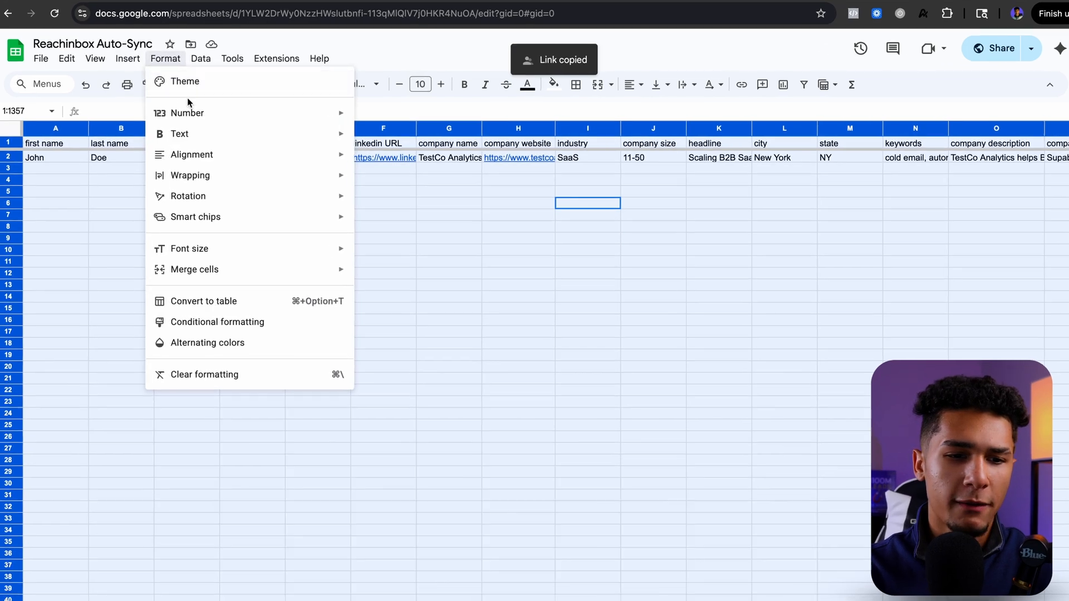
mouse_move(209, 112)
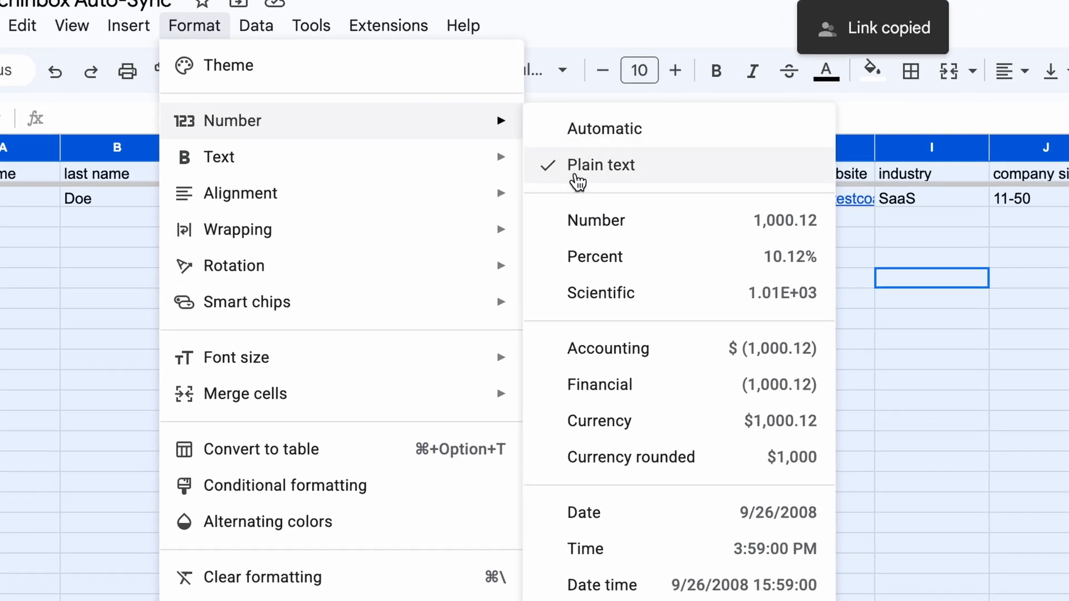
left_click(98, 368)
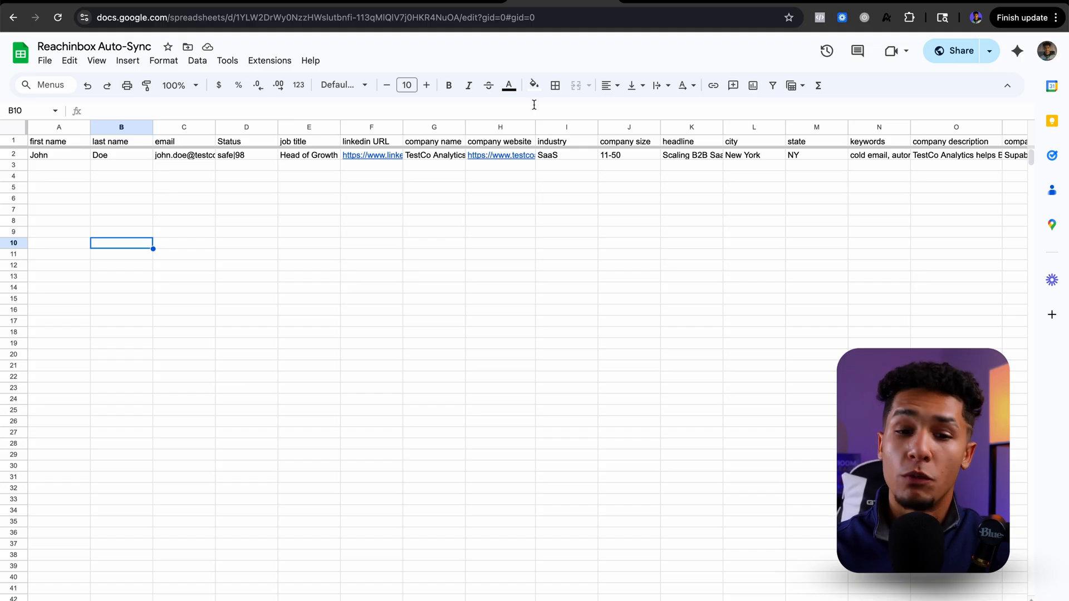
Step: Switch to Reachinbox and create a new campaign named Autosync
left_click(676, 2)
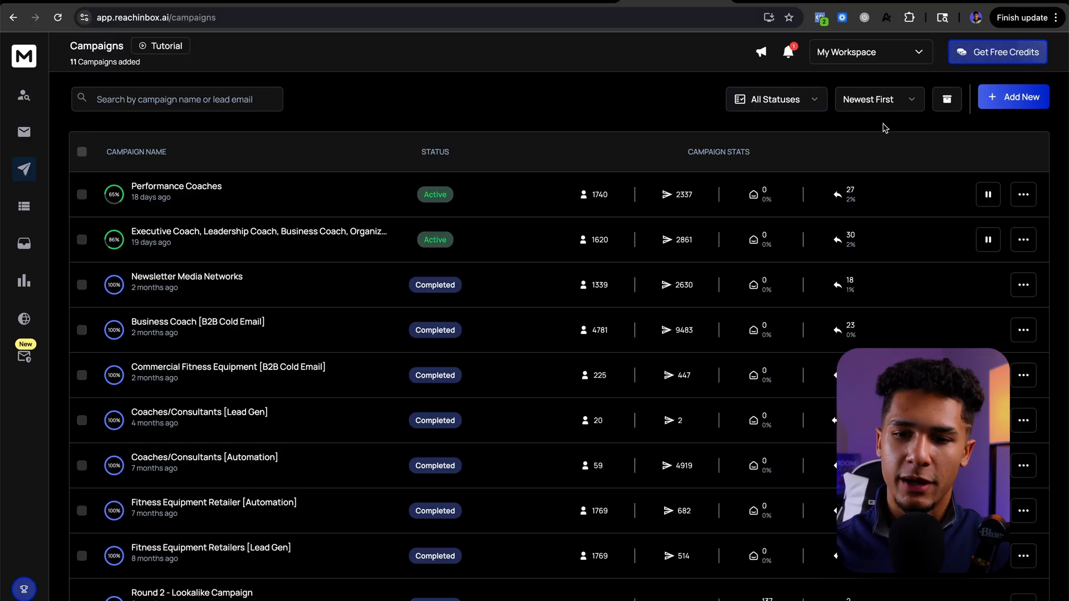
left_click(1004, 104)
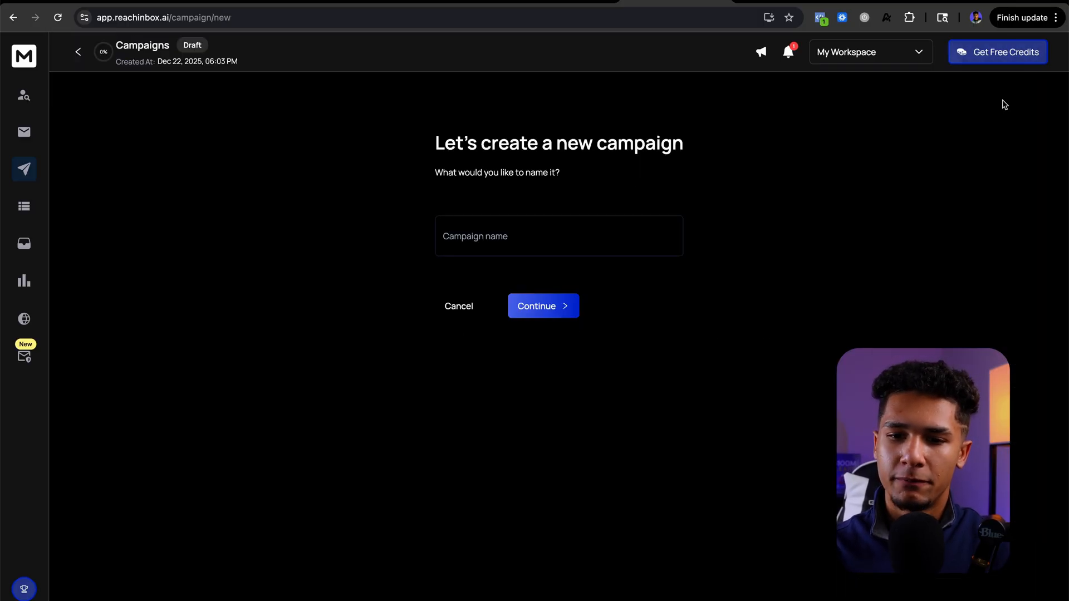
left_click(556, 229)
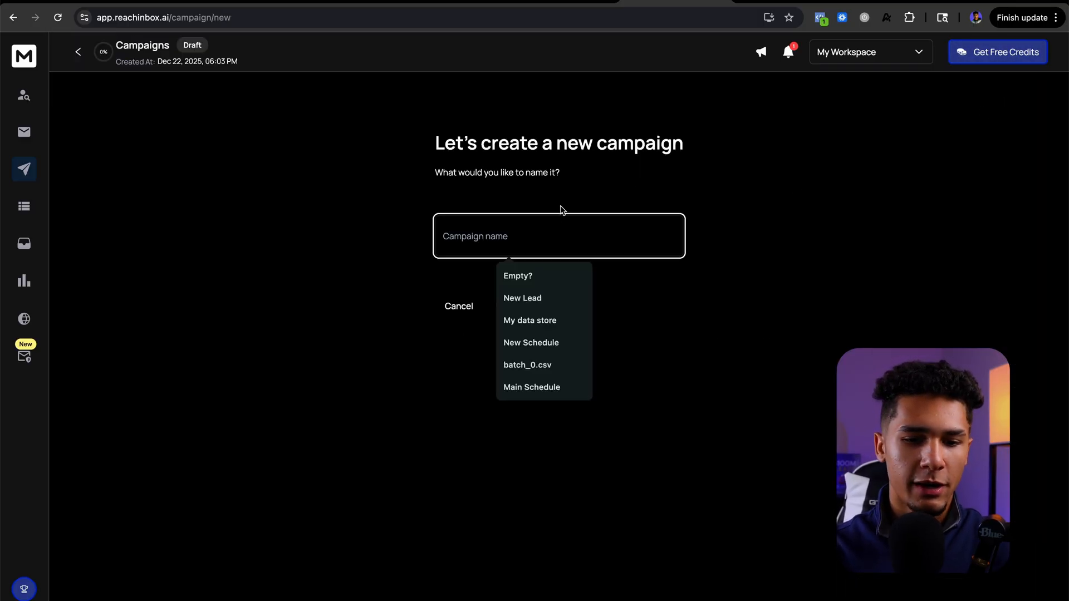
type("Auto")
left_click(559, 276)
left_click(563, 299)
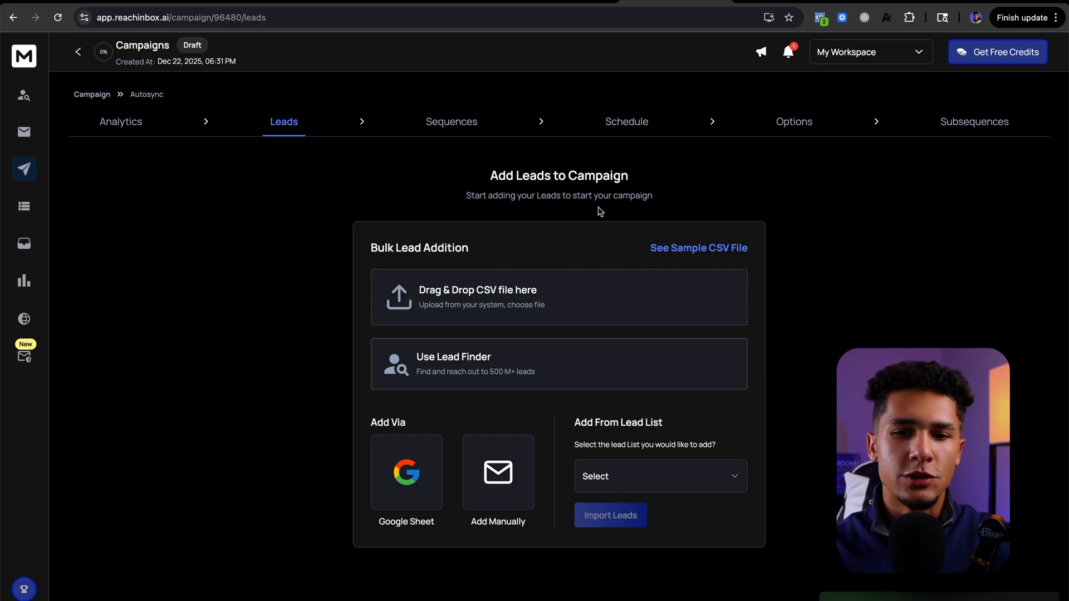
Step: Import leads into the campaign from the copied Google Sheet link, checking the upload tips beforehand
left_click(415, 484)
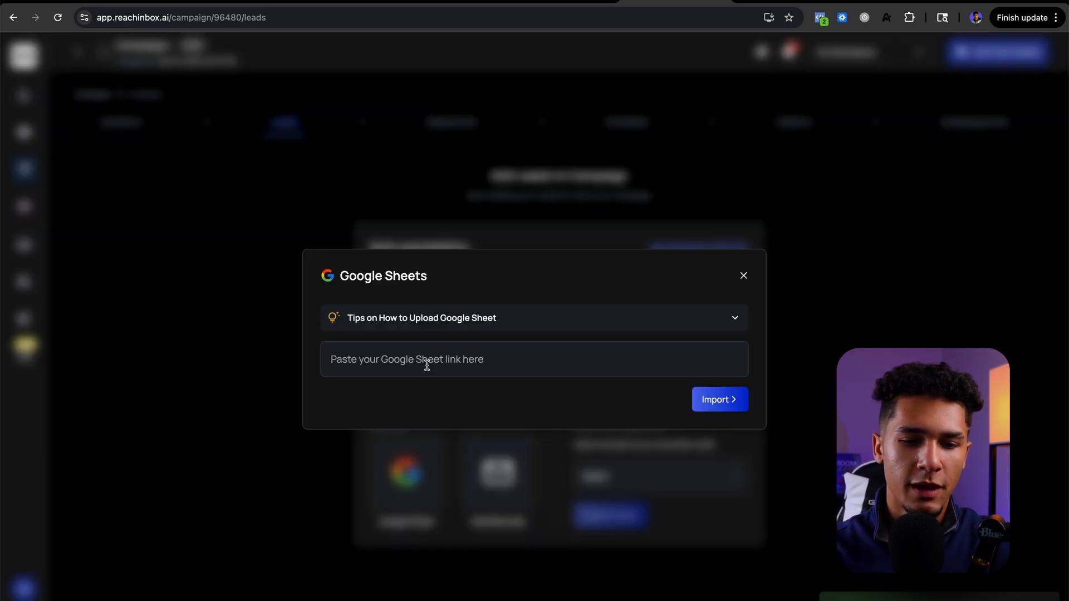
left_click(426, 356)
key("ctrl+v")
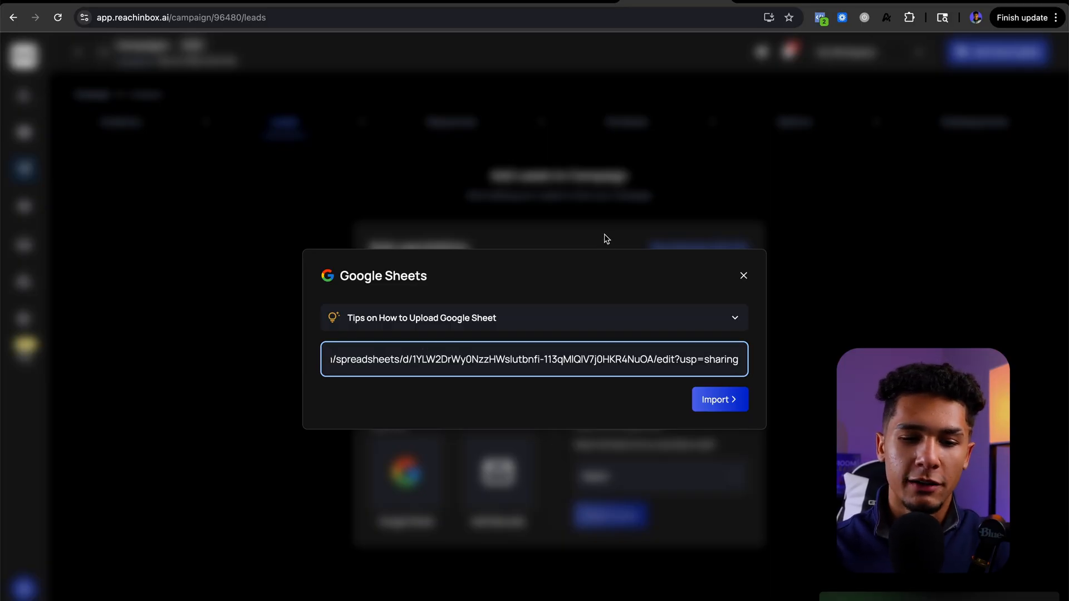
left_click(734, 318)
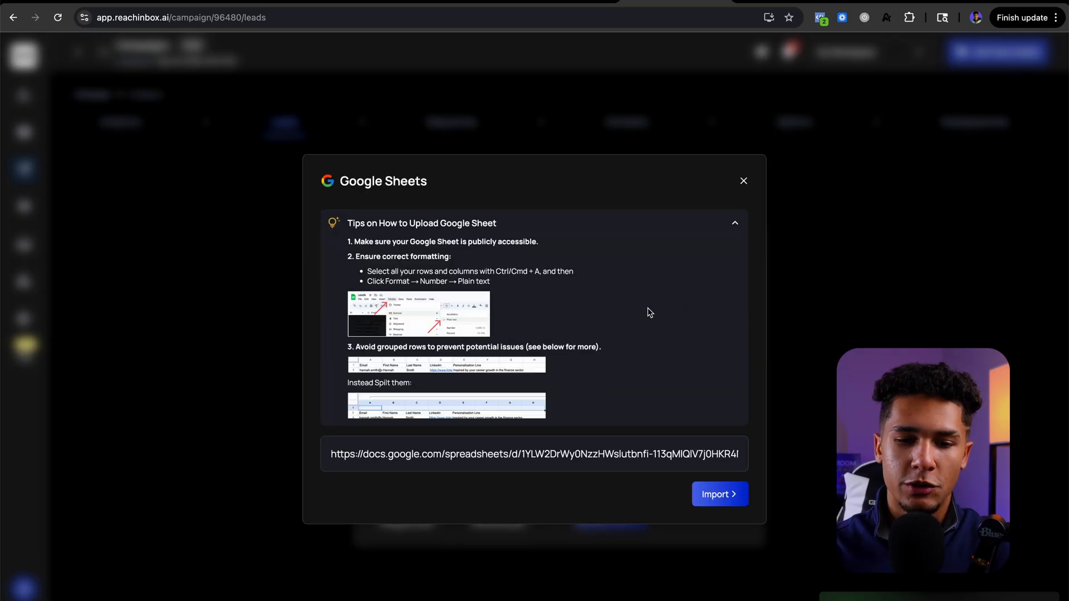
left_click(736, 226)
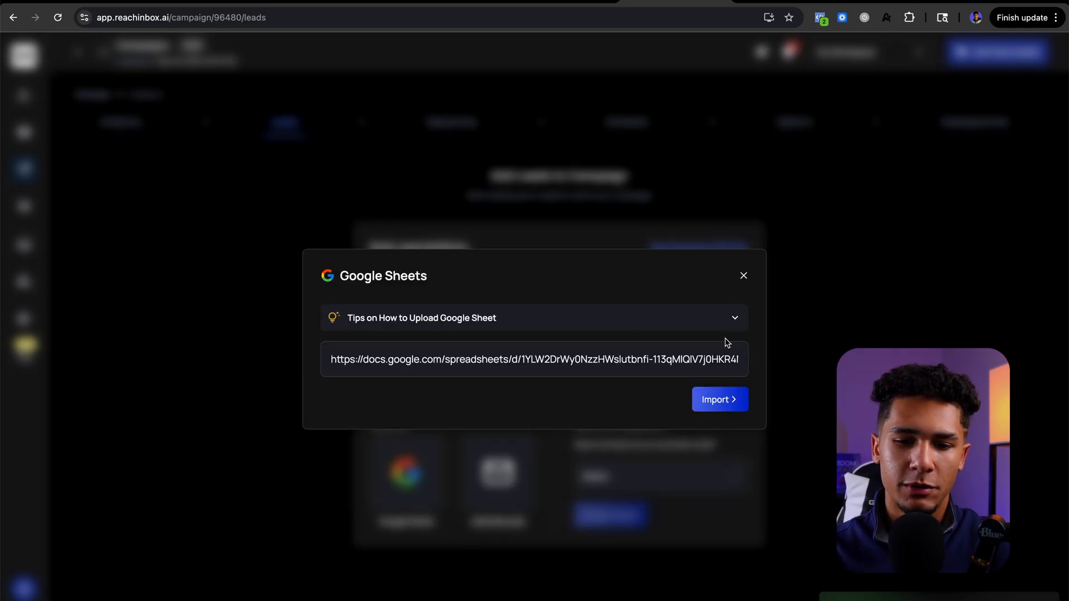
left_click(719, 399)
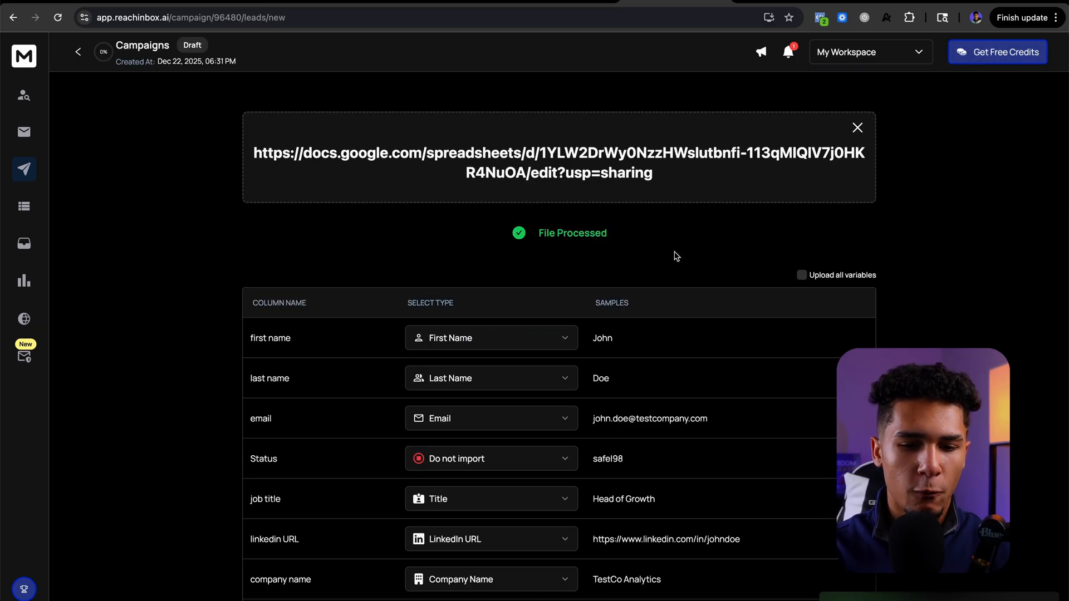
Step: Review the column mapping of the imported sheet and set the state column to Do not import
scroll(676, 256, "down", 3)
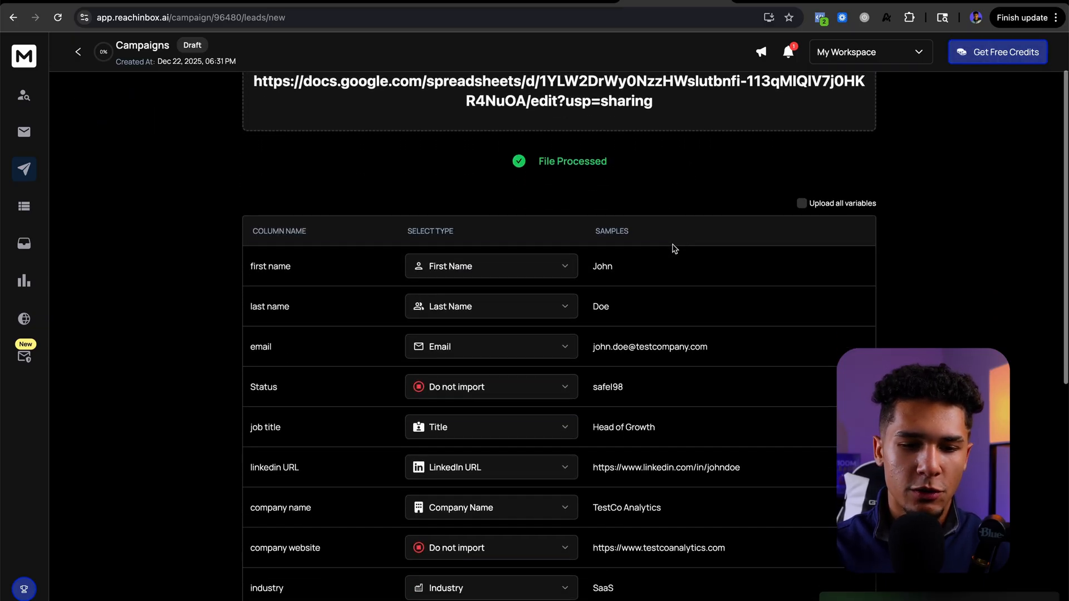
scroll(675, 249, "down", 3)
scroll(667, 317, "down", 7)
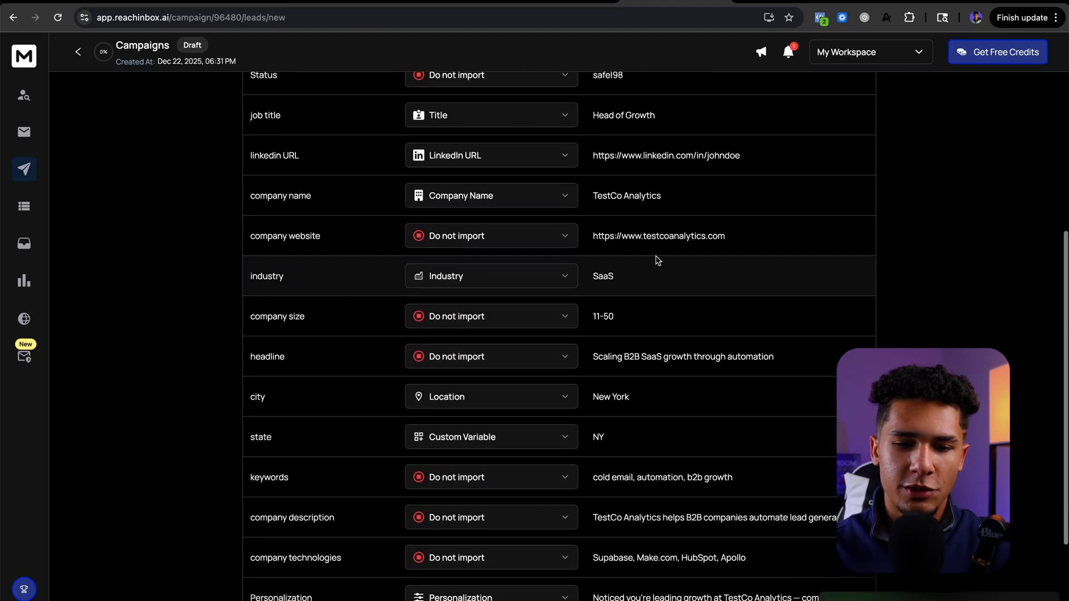
scroll(651, 323, "down", 4)
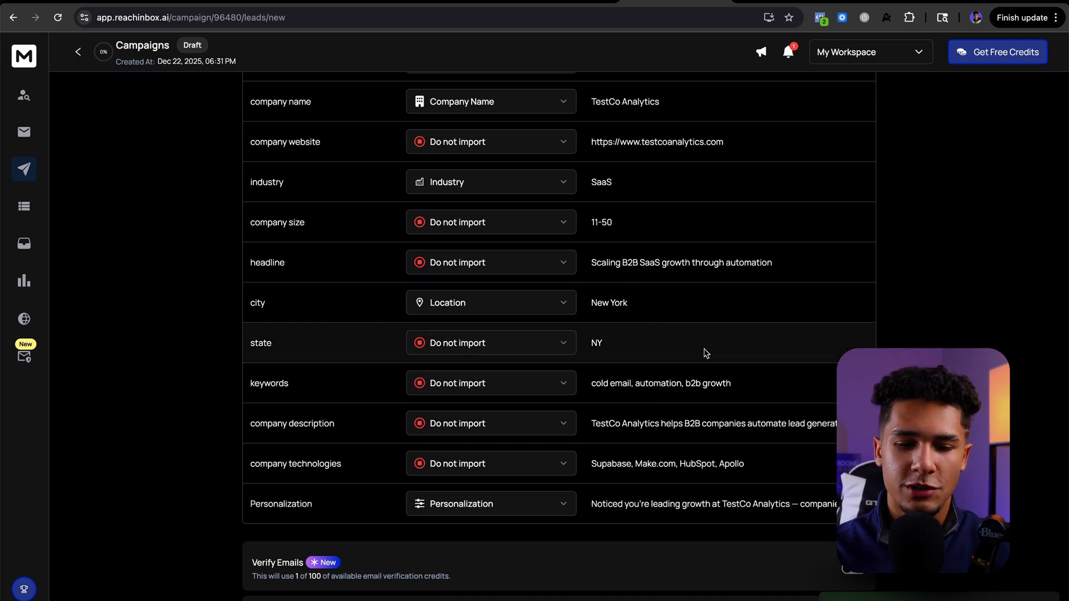
scroll(706, 354, "down", 2)
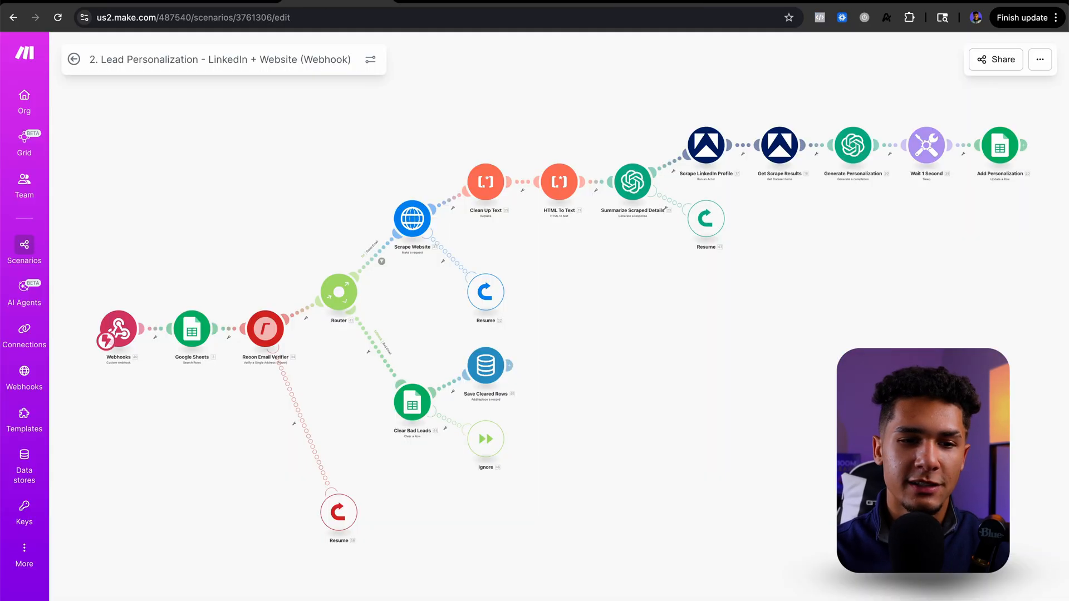
Step: Switch to Make to view the Lead Personalization scenario, and return to the Reachinbox lead import
left_click(314, 12)
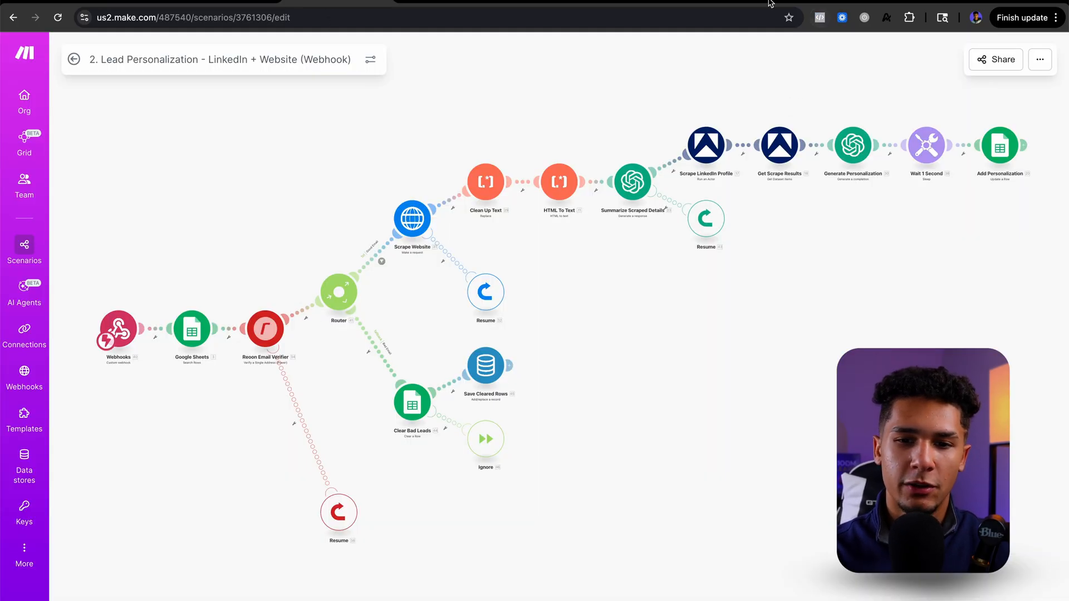
left_click(682, 4)
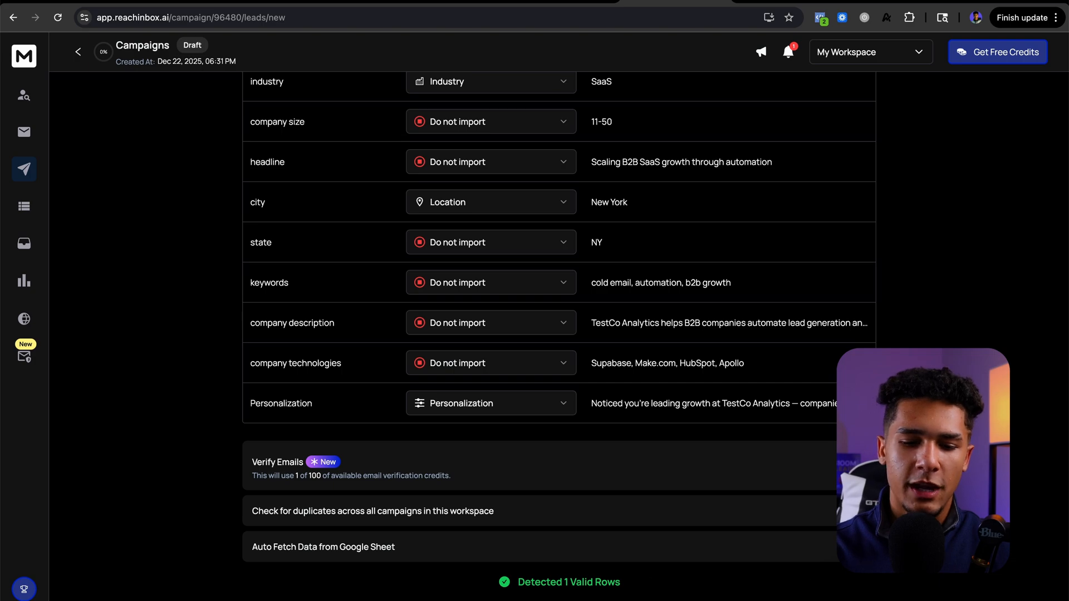
Step: Upload the mapped leads to the Autosync campaign and open its lead list
left_click(557, 598)
left_click(504, 398)
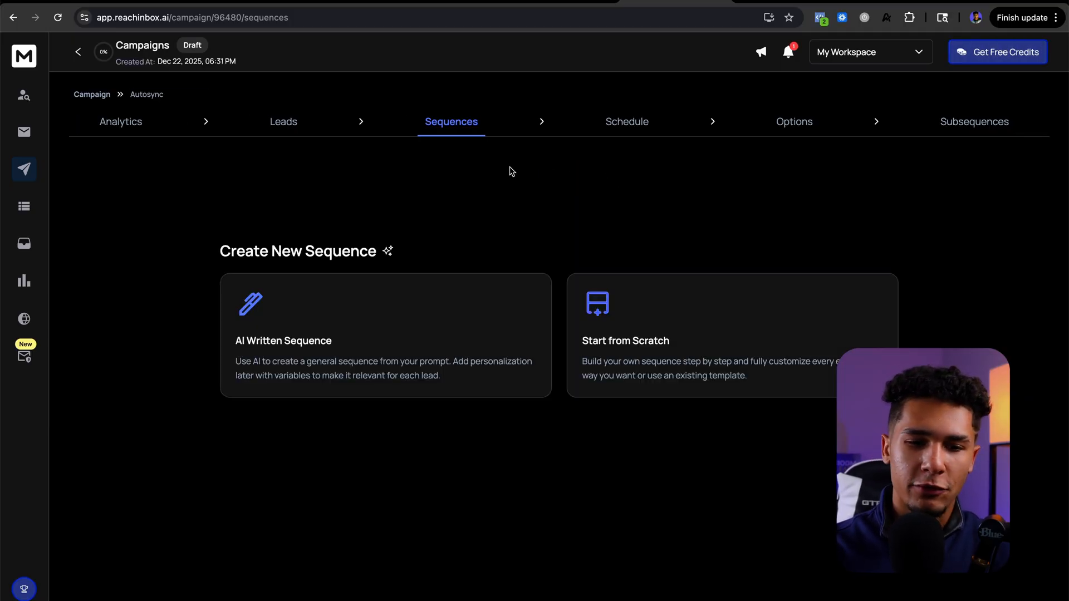
left_click(295, 126)
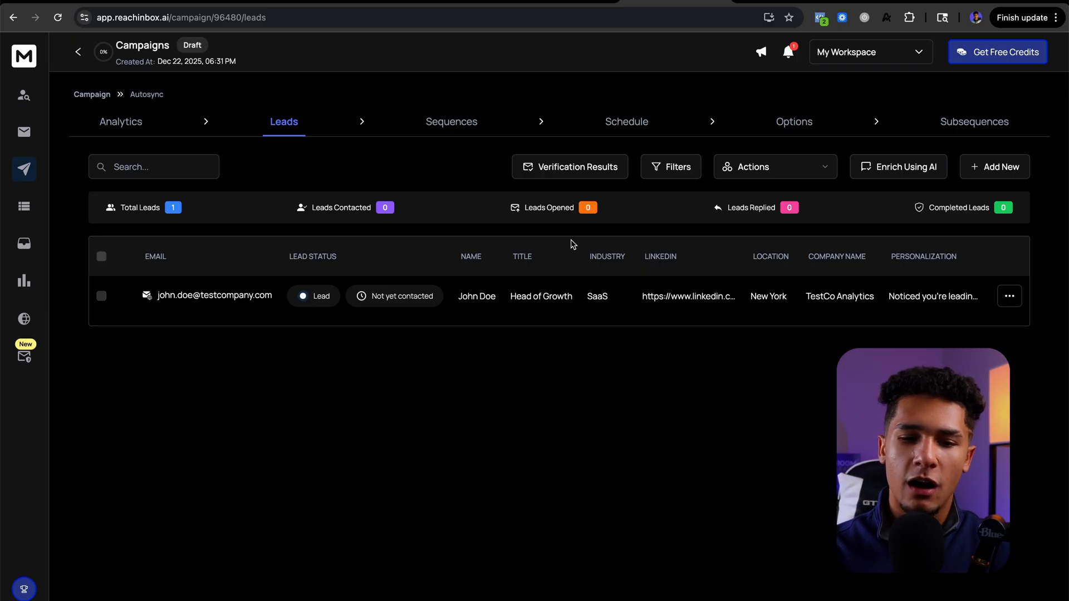
Step: Enable Auto fetch for the linked Google Sheet in the campaign's additional options, and switch back to the spreadsheet
left_click(794, 130)
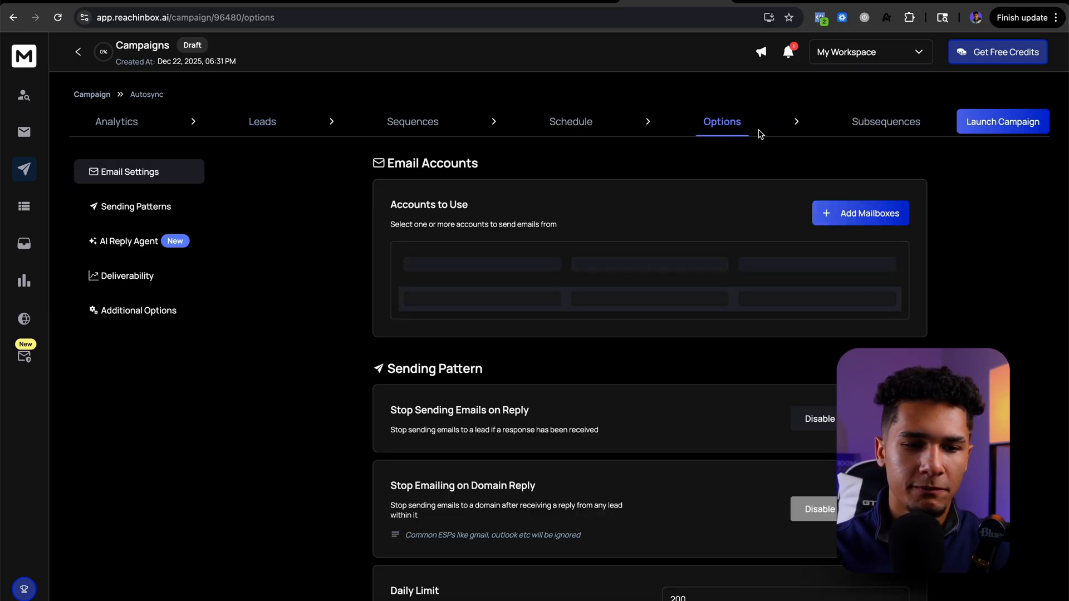
left_click(141, 321)
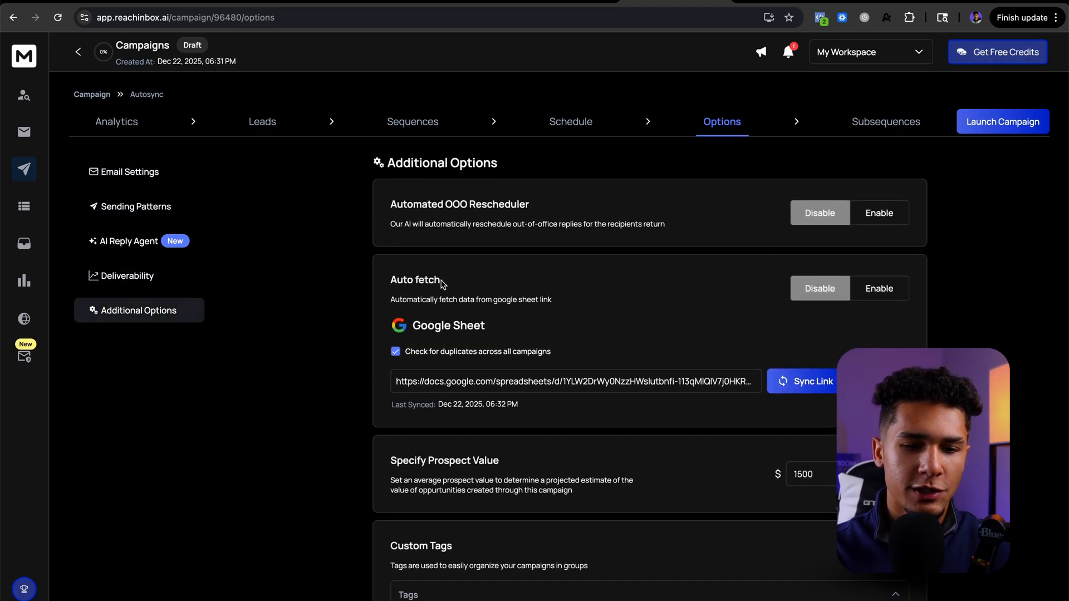
left_click(878, 294)
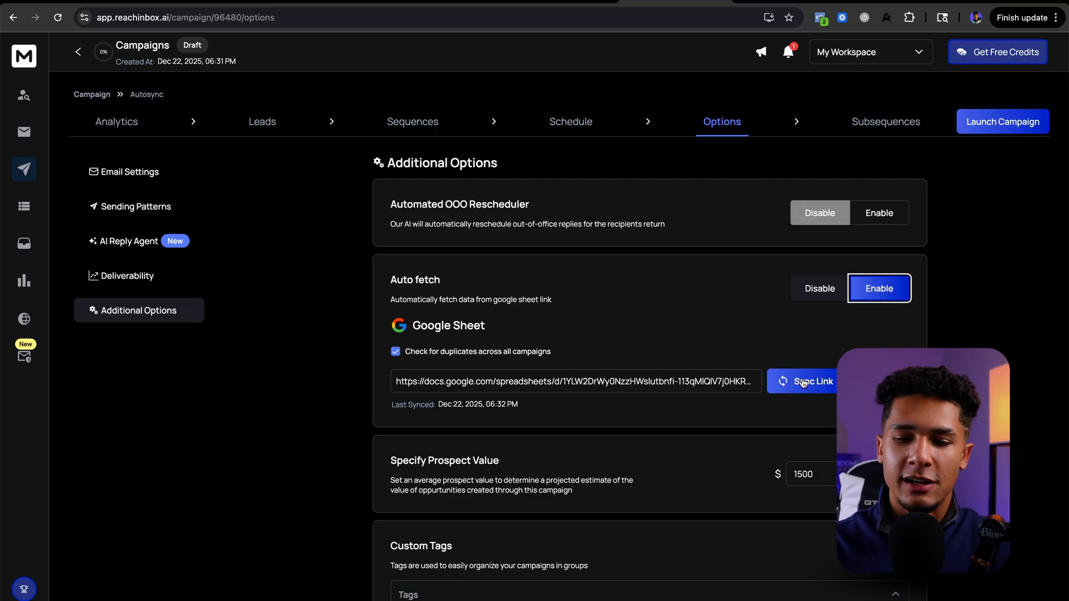
left_click(565, 4)
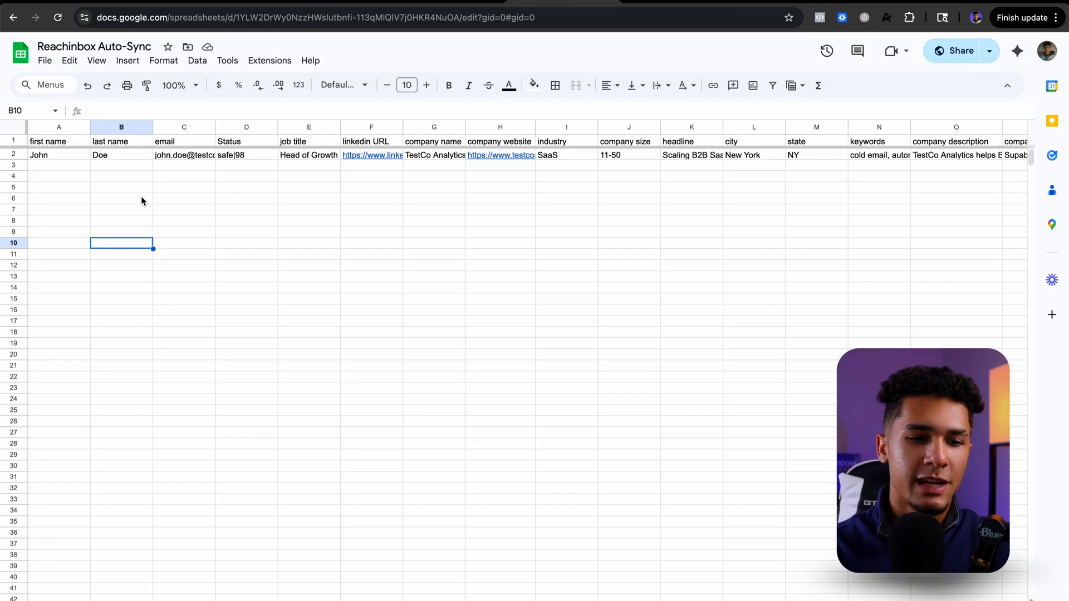
Step: Switch to Make, copy the webhook address of the Scrape Leads and Add to DB scenario, and exit its editor
left_click(660, 3)
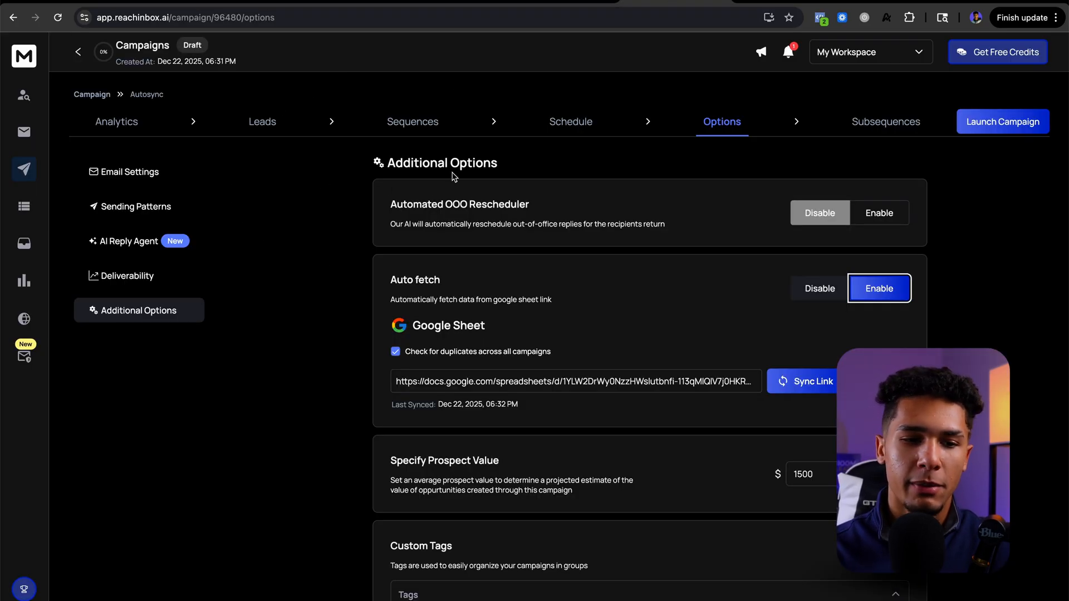
left_click(237, 3)
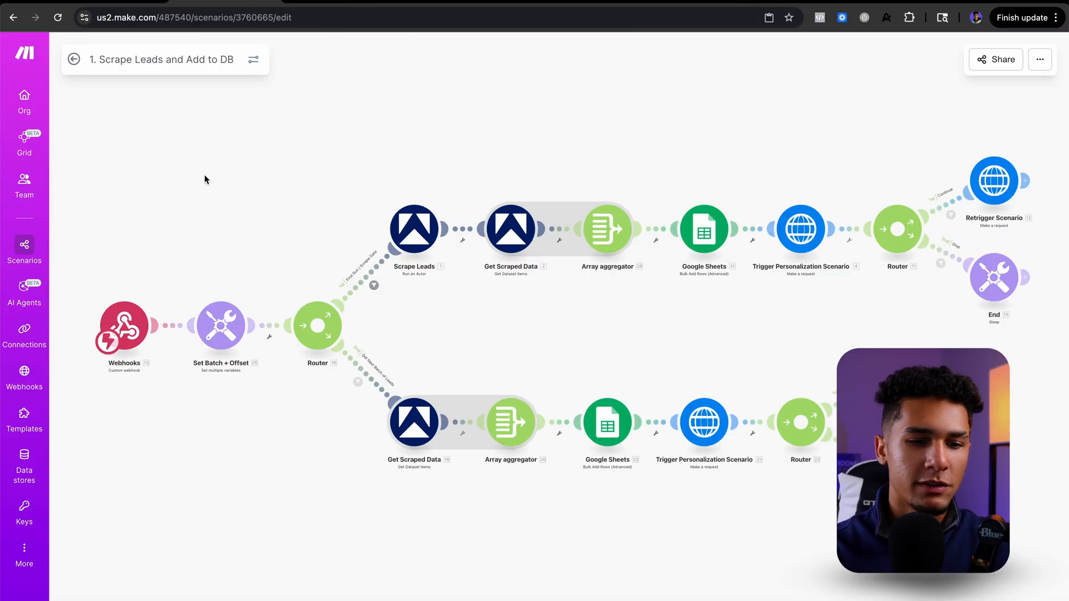
left_click(125, 323)
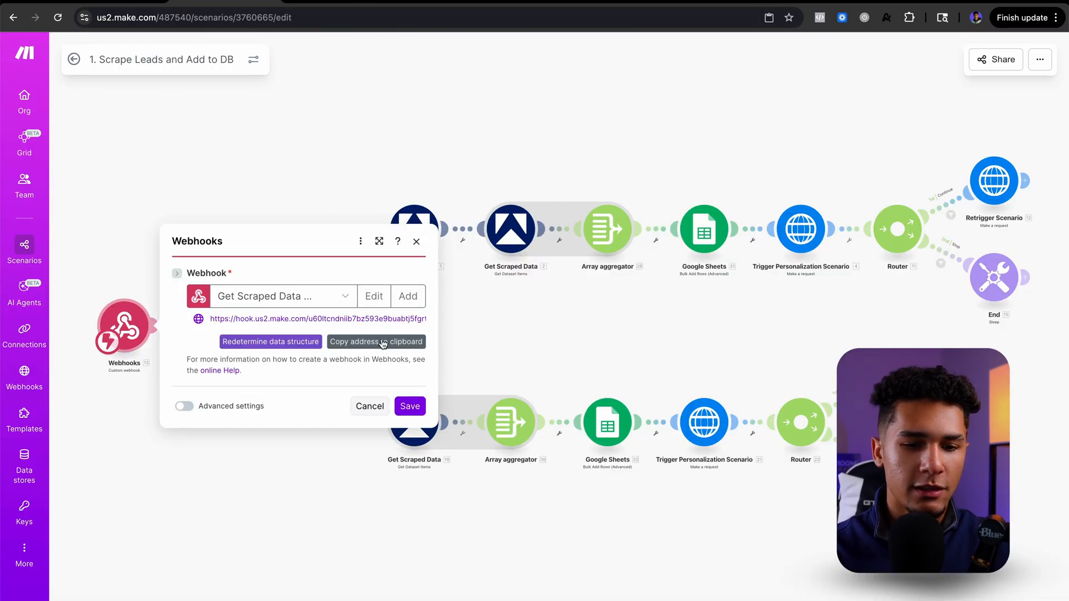
left_click(382, 341)
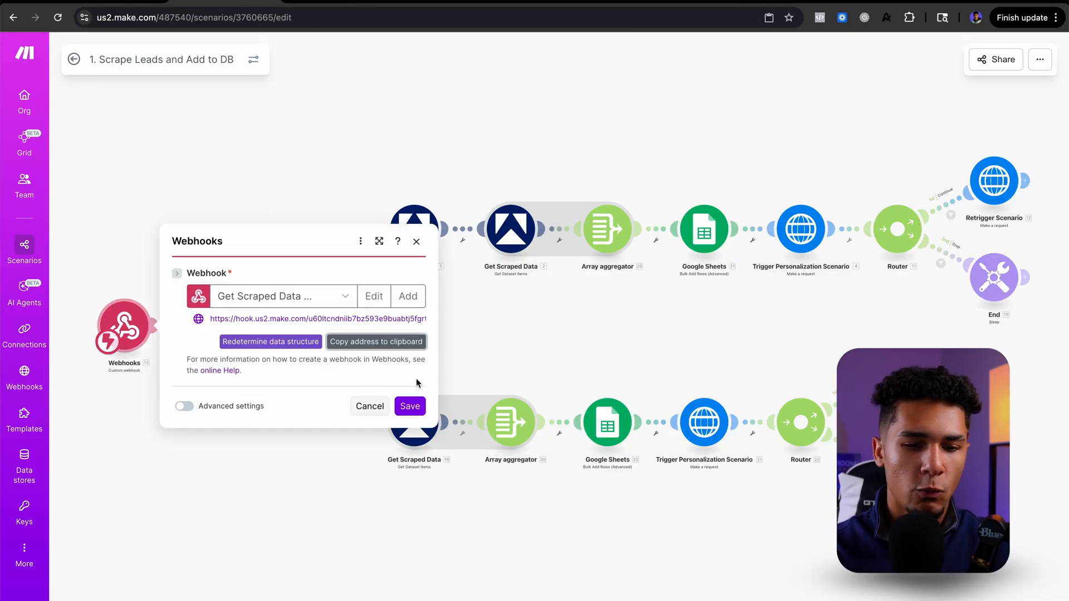
left_click(415, 407)
left_click(73, 59)
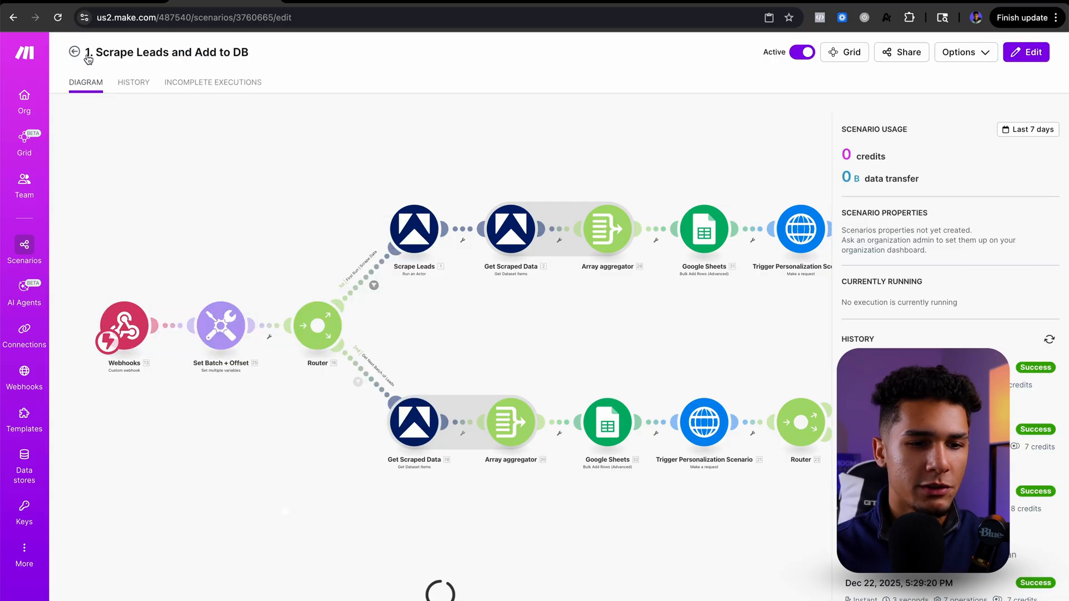
Step: Trigger the lead scraping scenario by opening the copied webhook address in a new browser tab
left_click(362, 4)
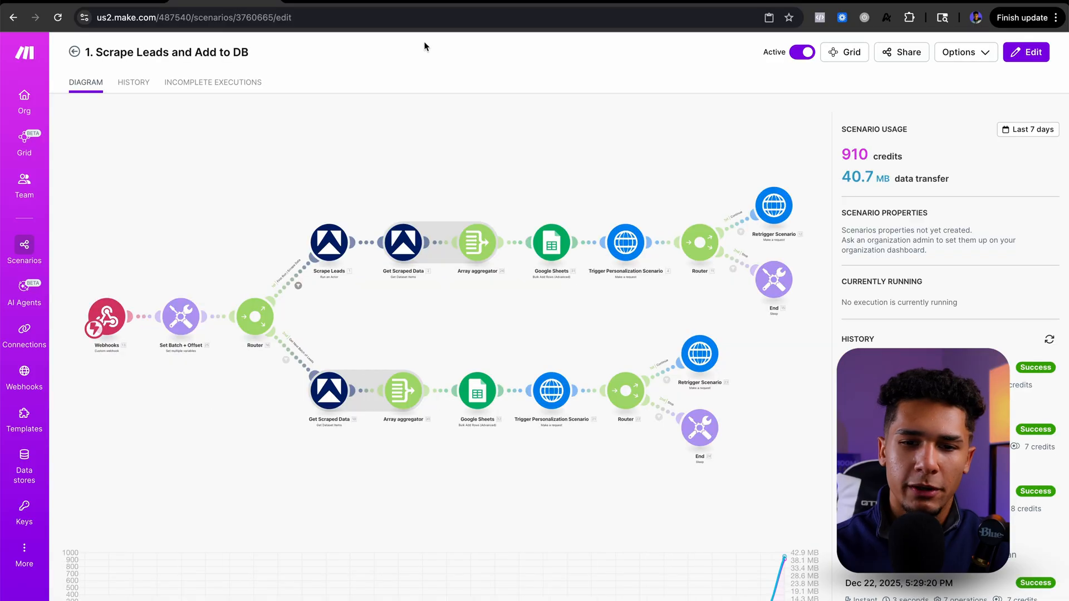
key("super+t")
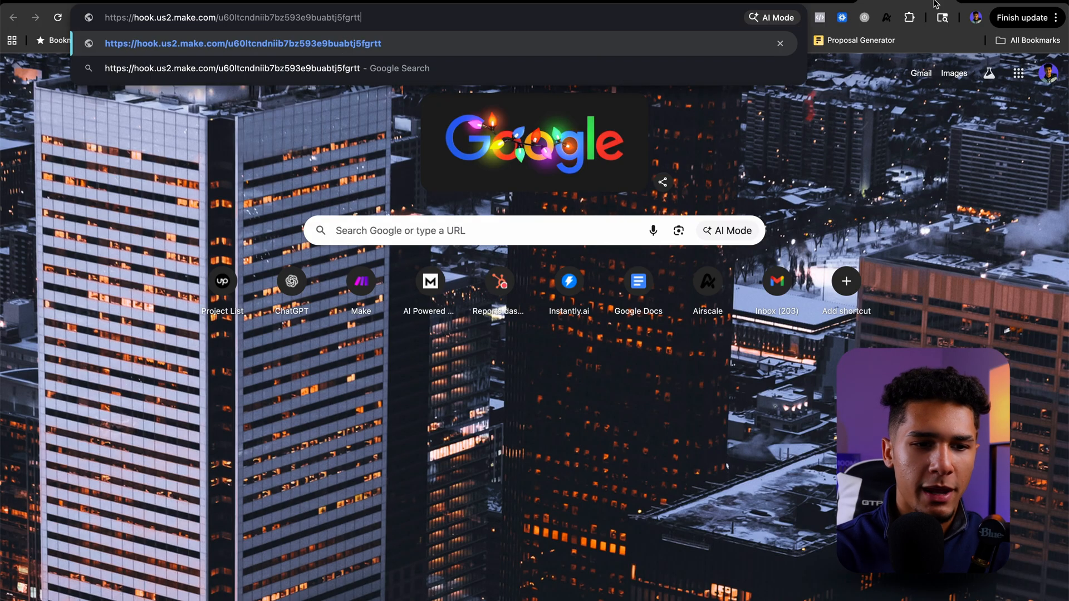
key("Return")
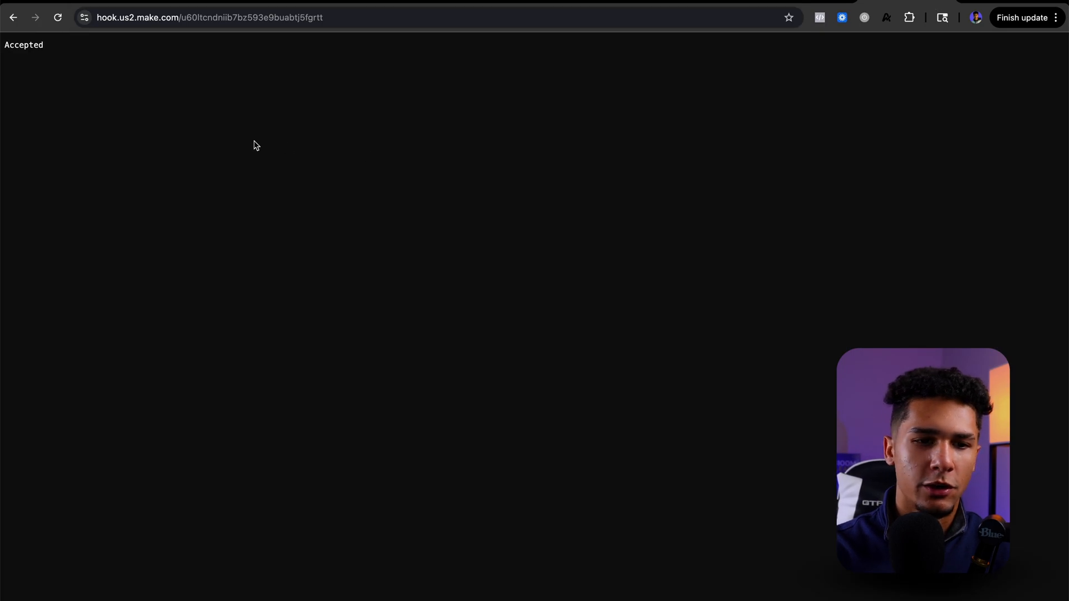
Step: Check the live runs of the Scrape Leads and Add to DB and Lead Personalization scenarios in Make
left_click(208, 4)
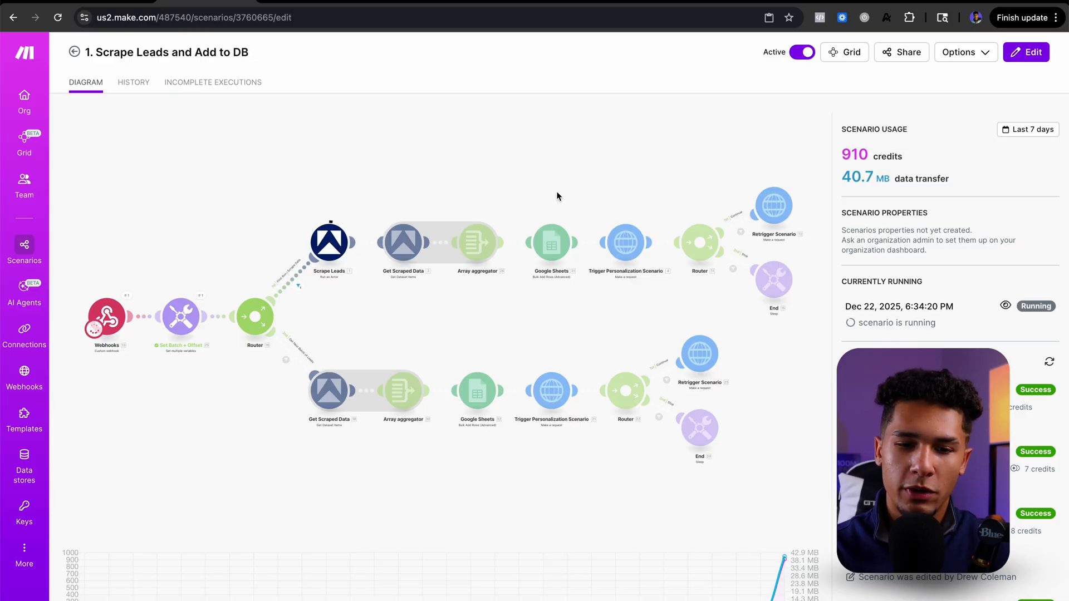
left_click(503, 3)
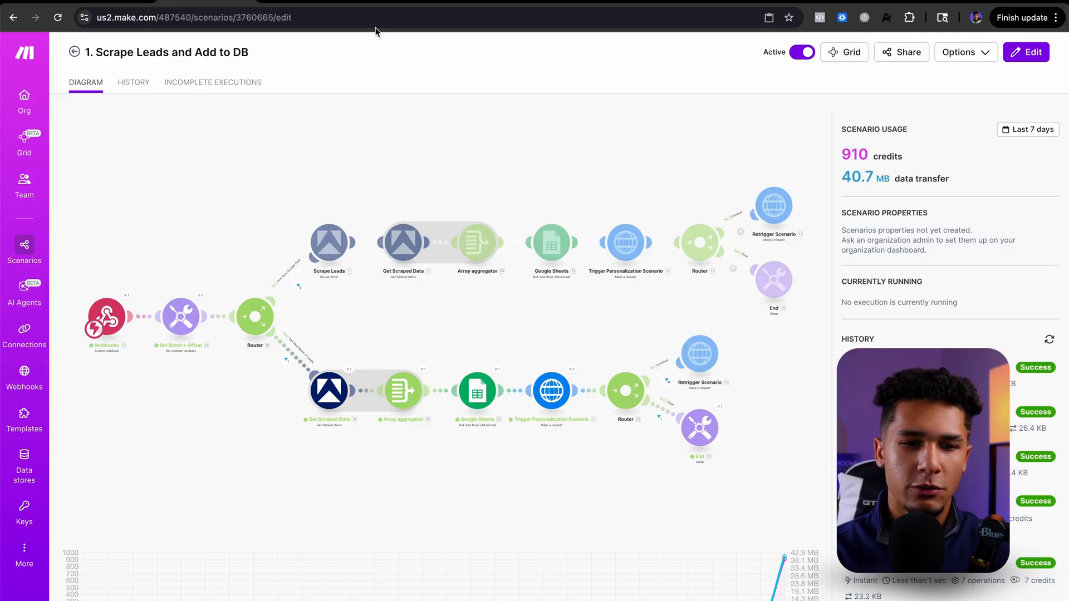
left_click(310, 2)
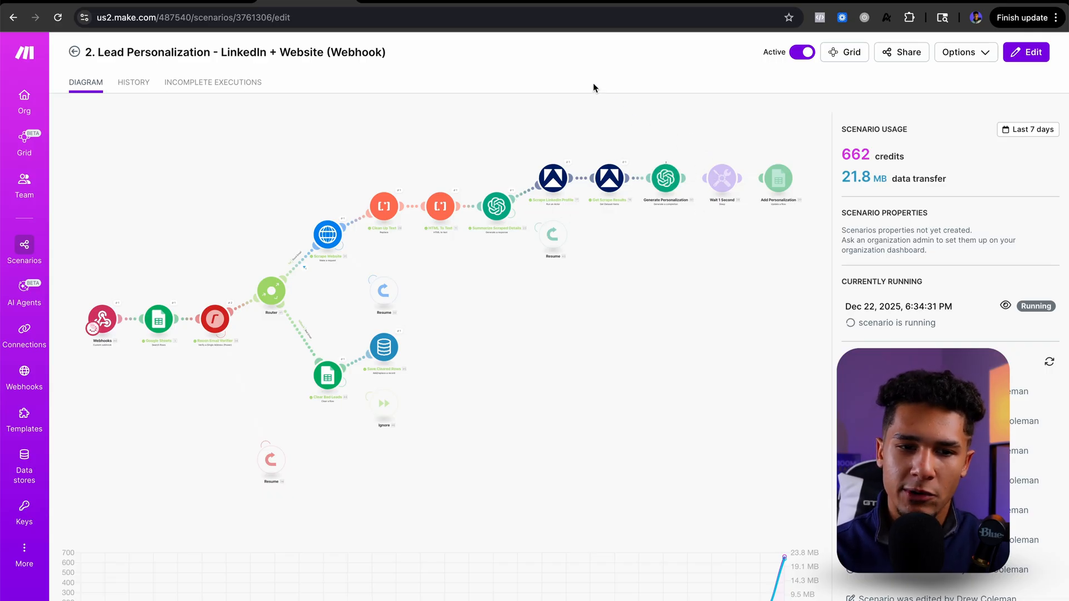
Step: Switch to the Reachinbox Auto-Sync spreadsheet and inspect blank row 3 and the Personalization text in Q4
left_click(505, 3)
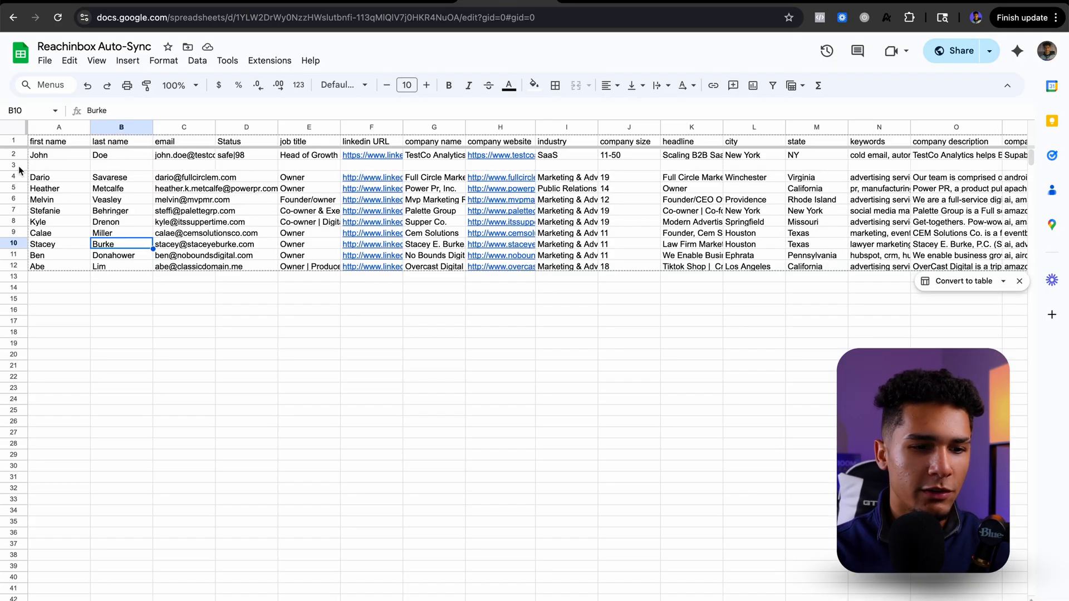
left_click(59, 167)
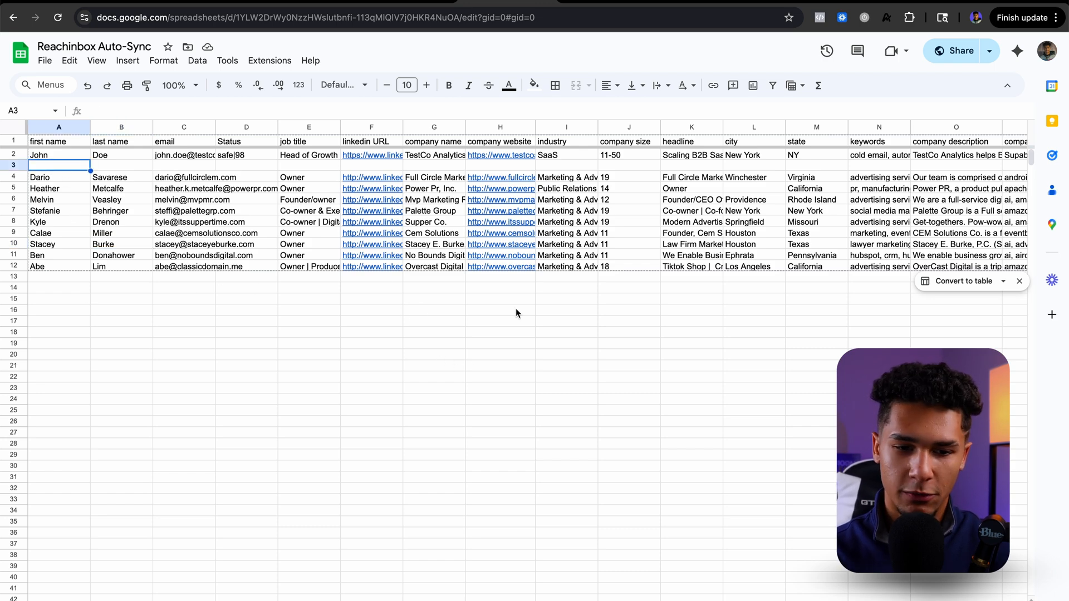
scroll(515, 308, "right", 10)
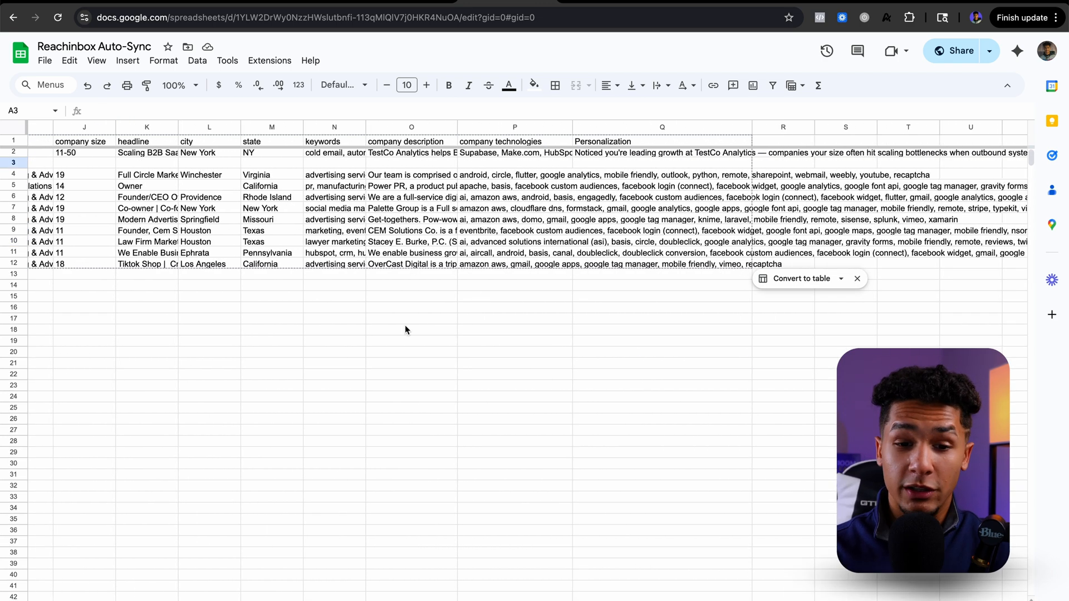
left_click(590, 177)
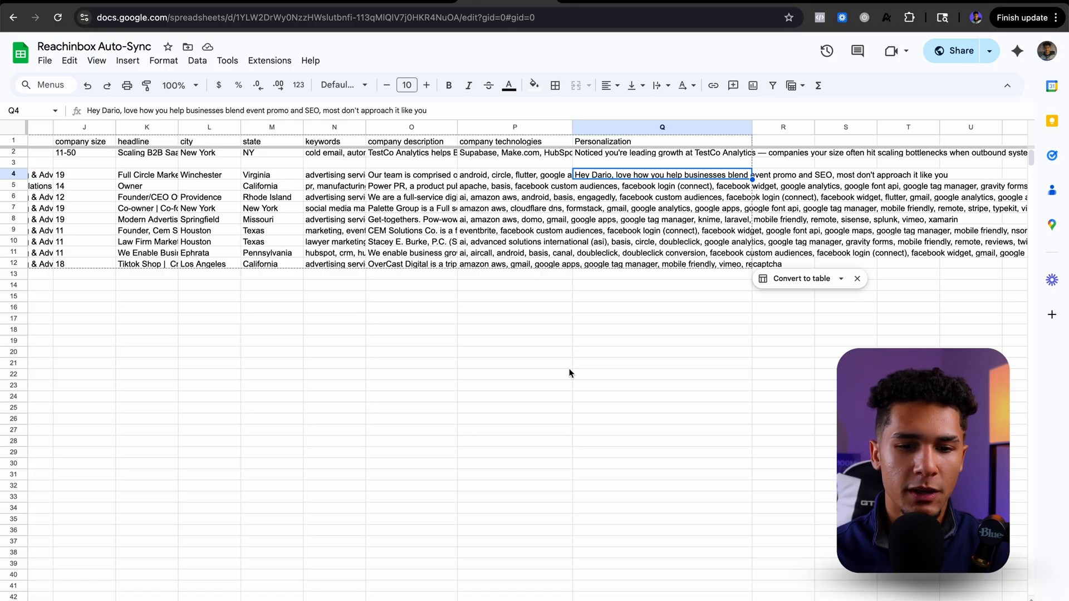
Step: Review the scraped lead rows, reading the Personalization text in Q5 and checking the Status column
scroll(569, 373, "left", 10)
scroll(569, 373, "down", 1)
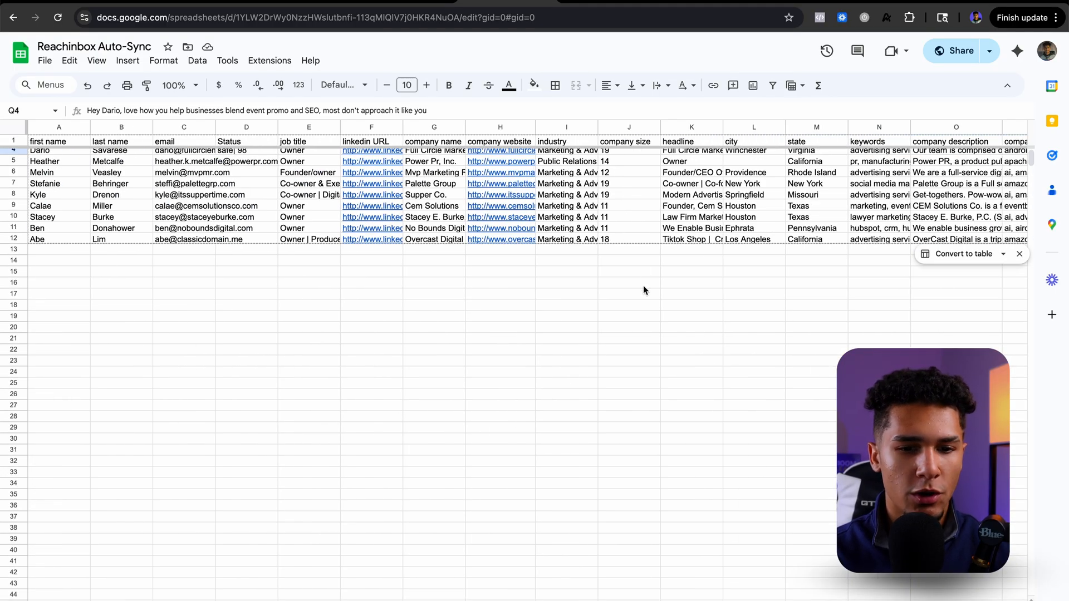
scroll(643, 290, "up", 1)
scroll(666, 273, "right", 8)
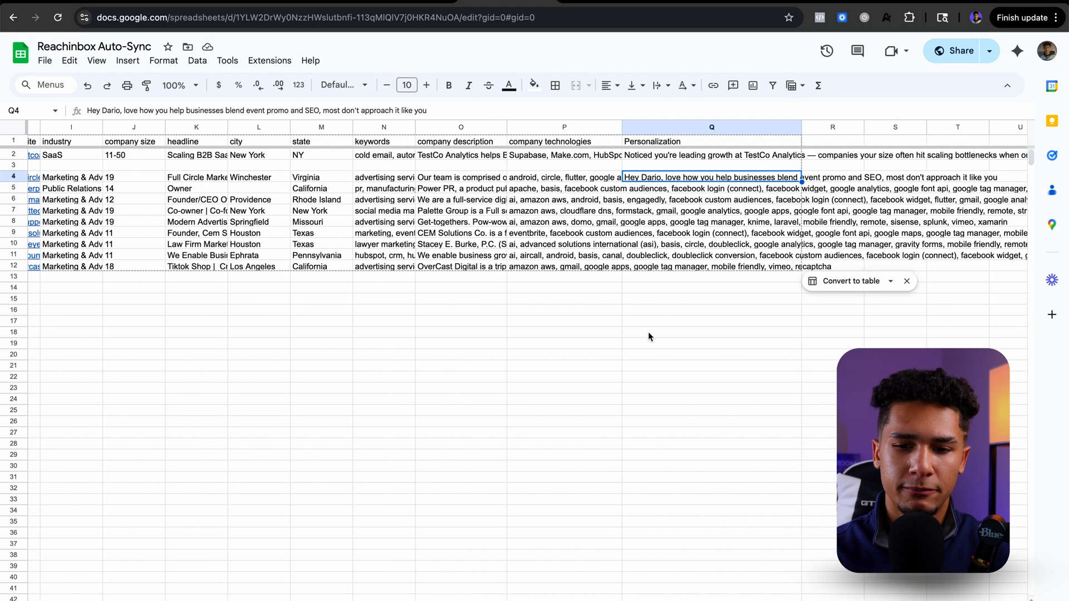
left_click(663, 192)
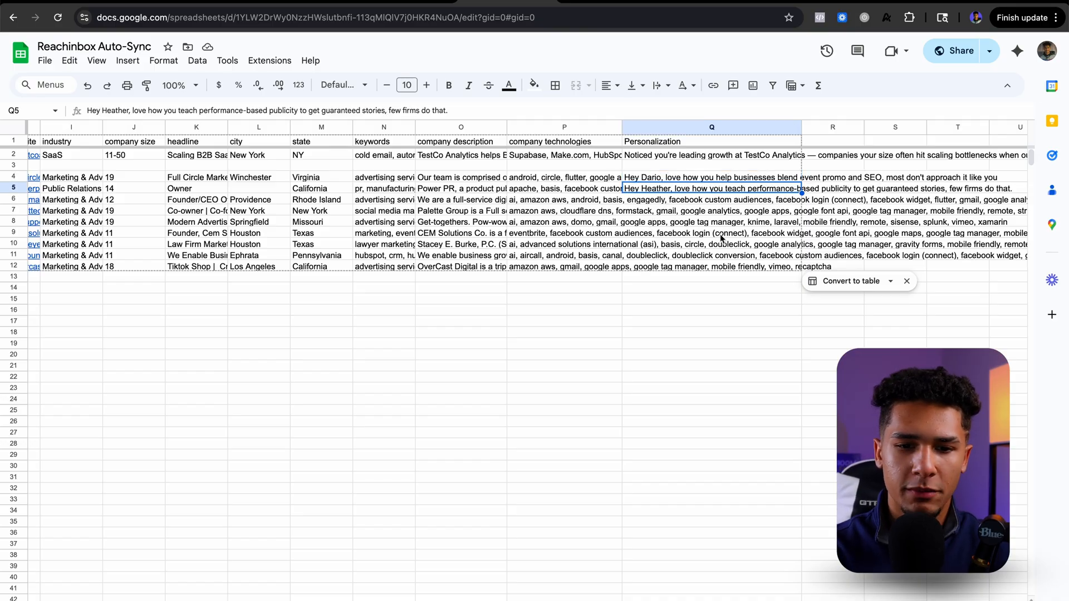
scroll(575, 245, "left", 10)
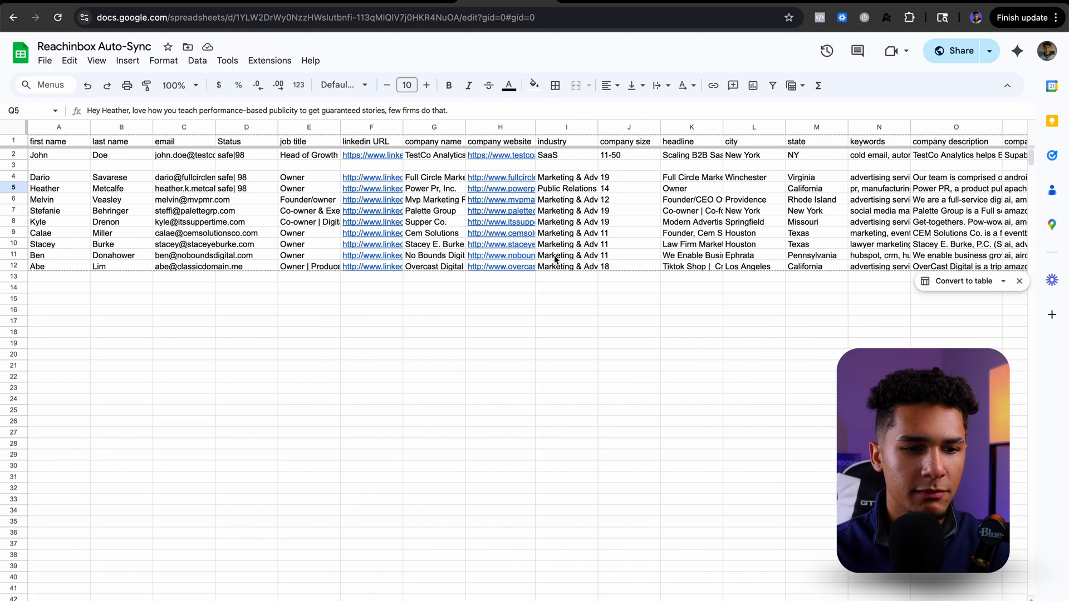
scroll(753, 274, "right", 6)
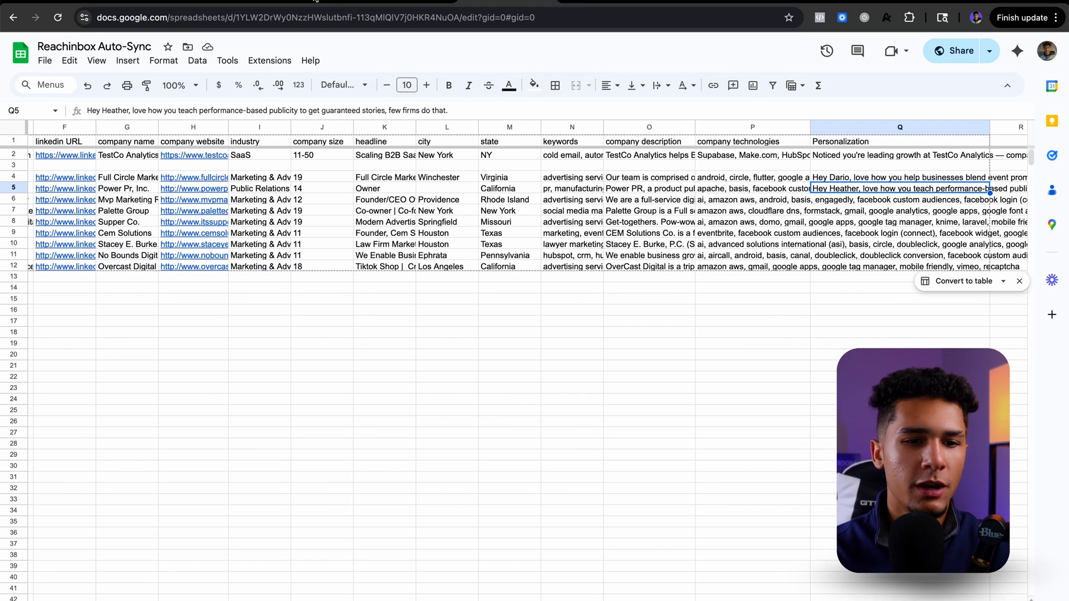
Step: Check the Lead Personalization run, switch to Reachinbox, save the pending option changes, and reload the Autosync campaign's lead list
left_click(315, 1)
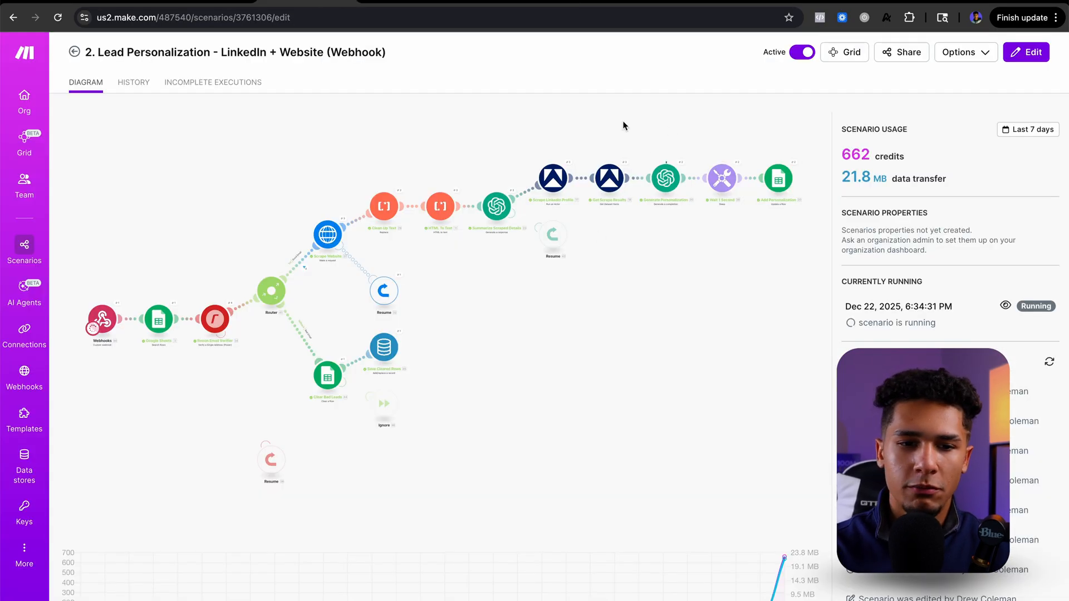
left_click(613, 3)
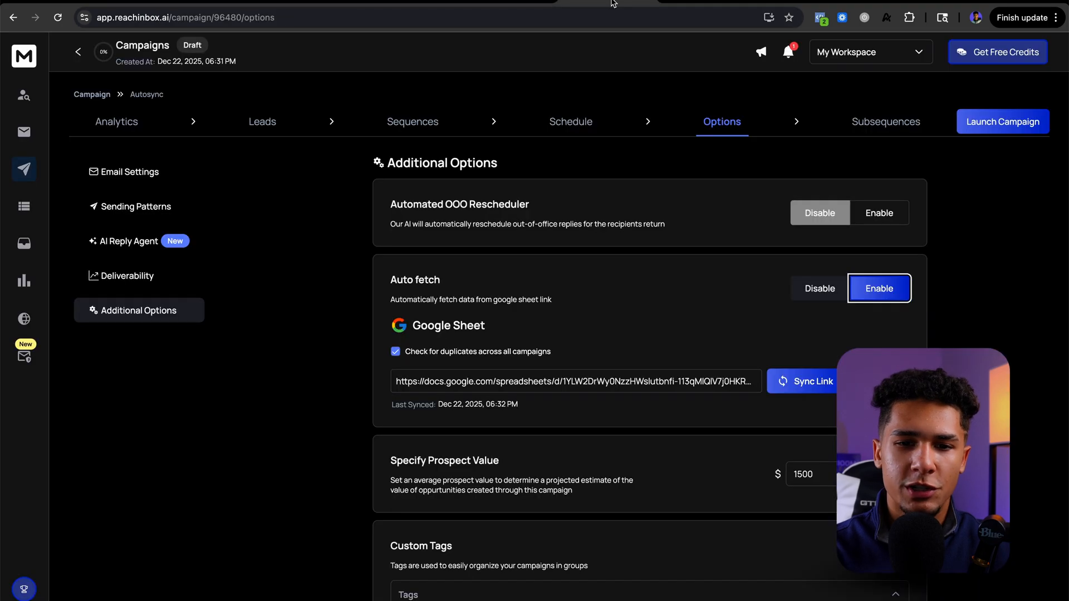
left_click(264, 122)
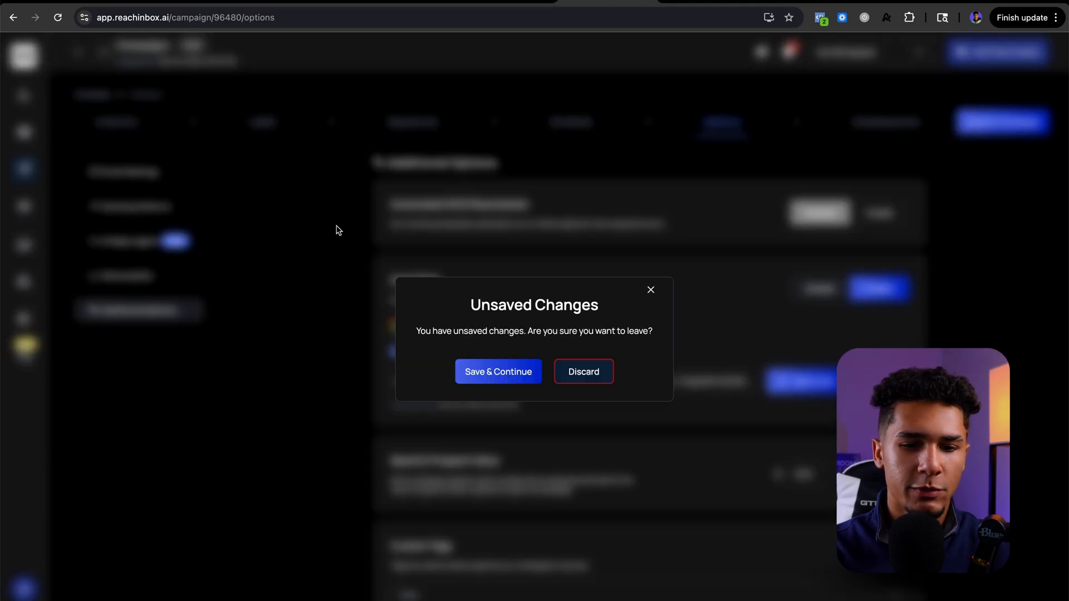
left_click(514, 373)
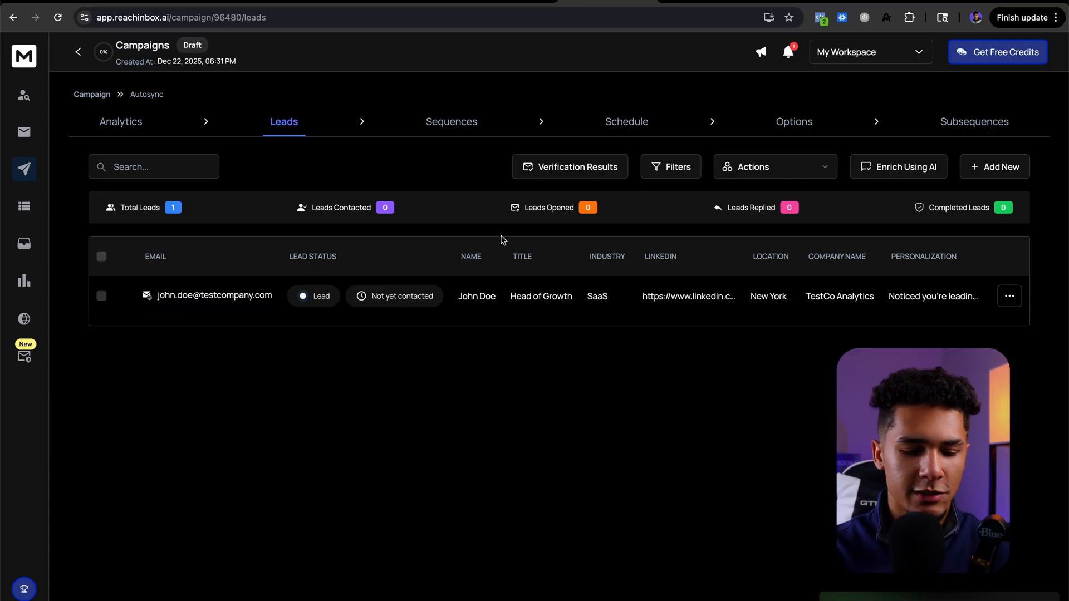
key("super+r")
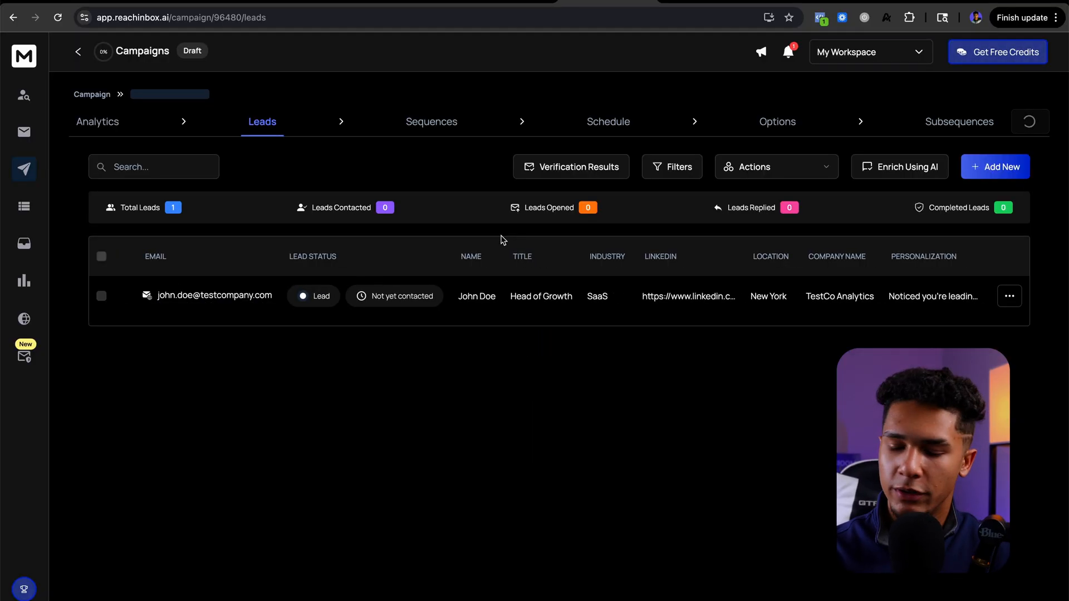
Step: Enable Auto fetch again in the campaign's additional options and sync the linked Google Sheet
left_click(779, 125)
left_click(168, 316)
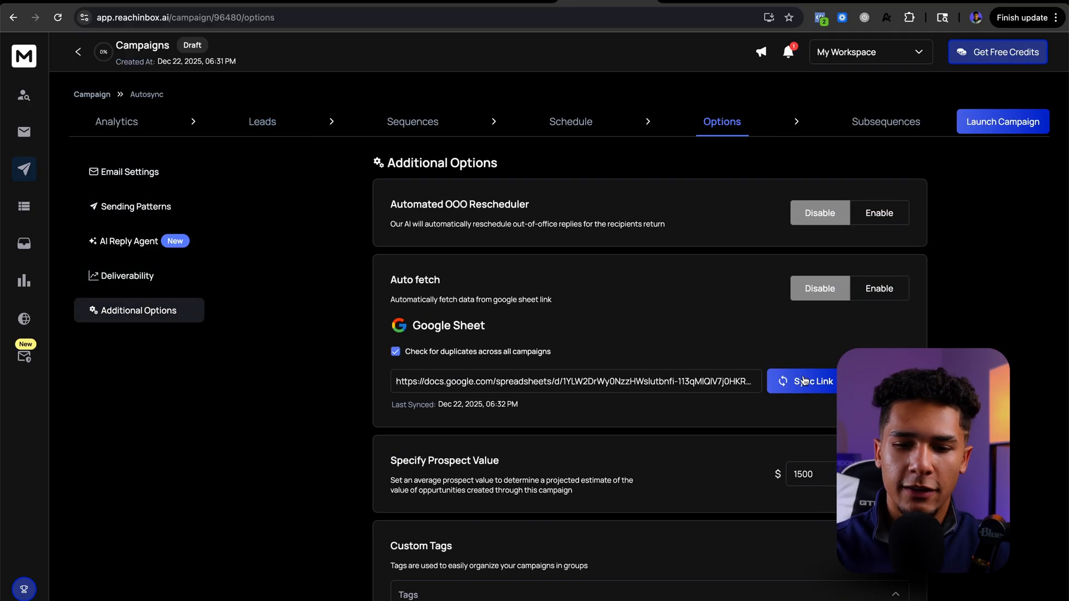
left_click(890, 288)
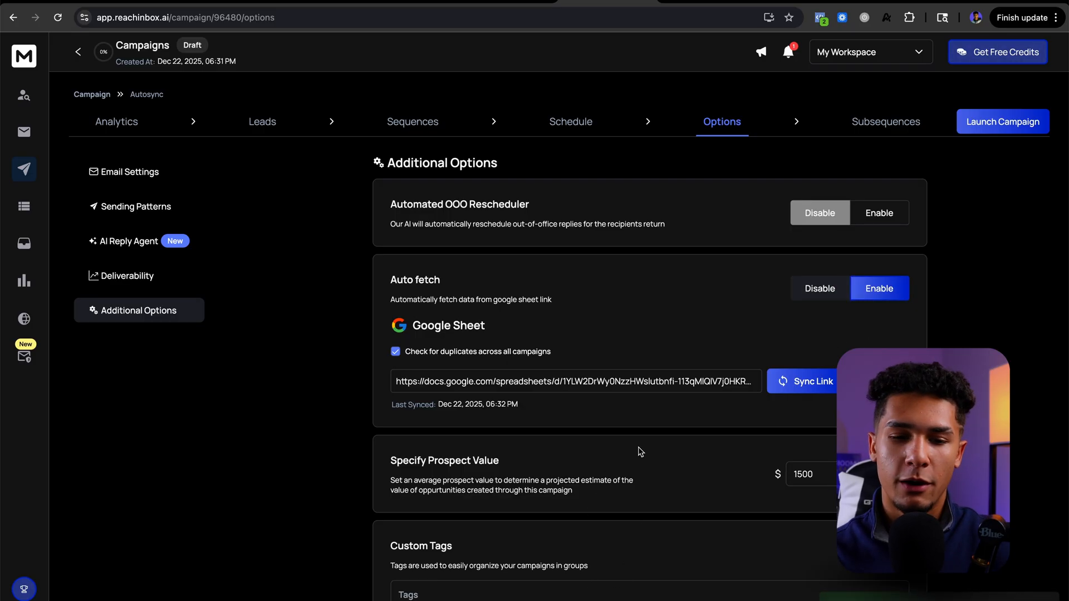
left_click(808, 383)
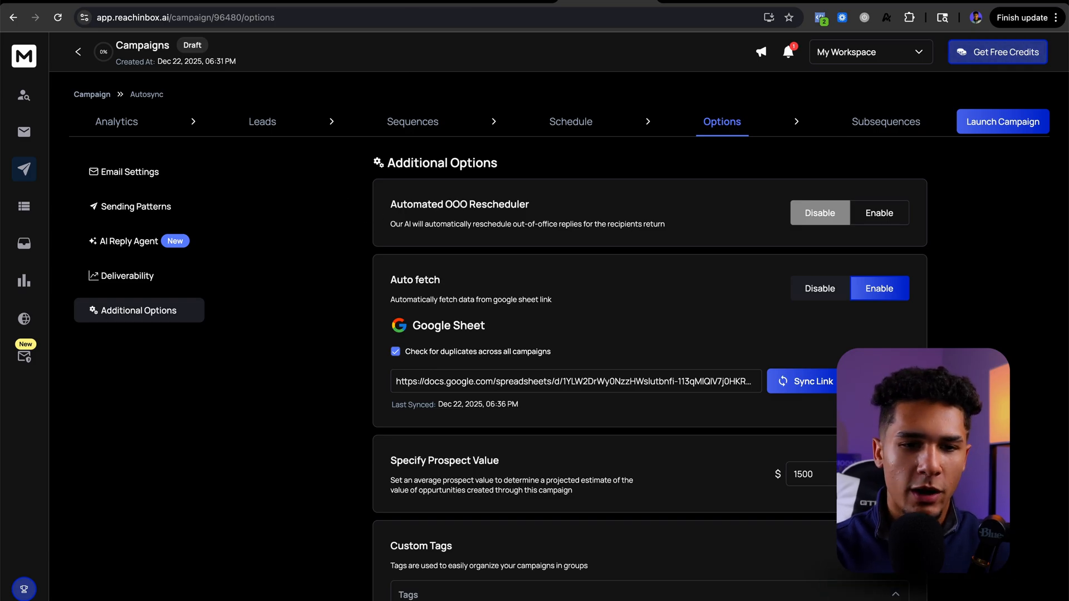
Step: Check the personalization progress in the spreadsheet and sync the Google Sheet link in Reachinbox once more
left_click(481, 1)
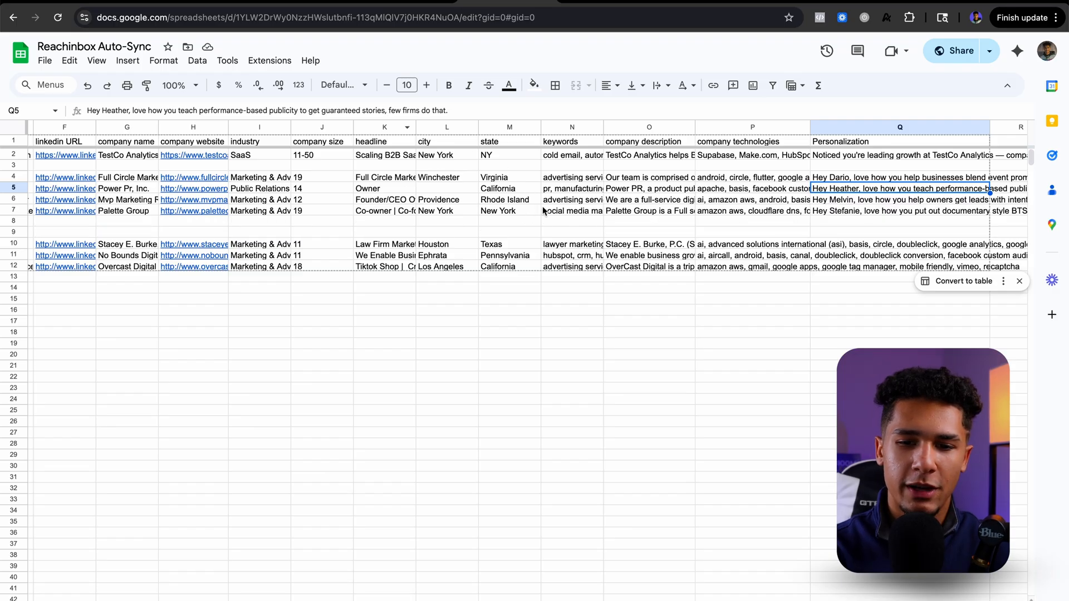
left_click(579, 2)
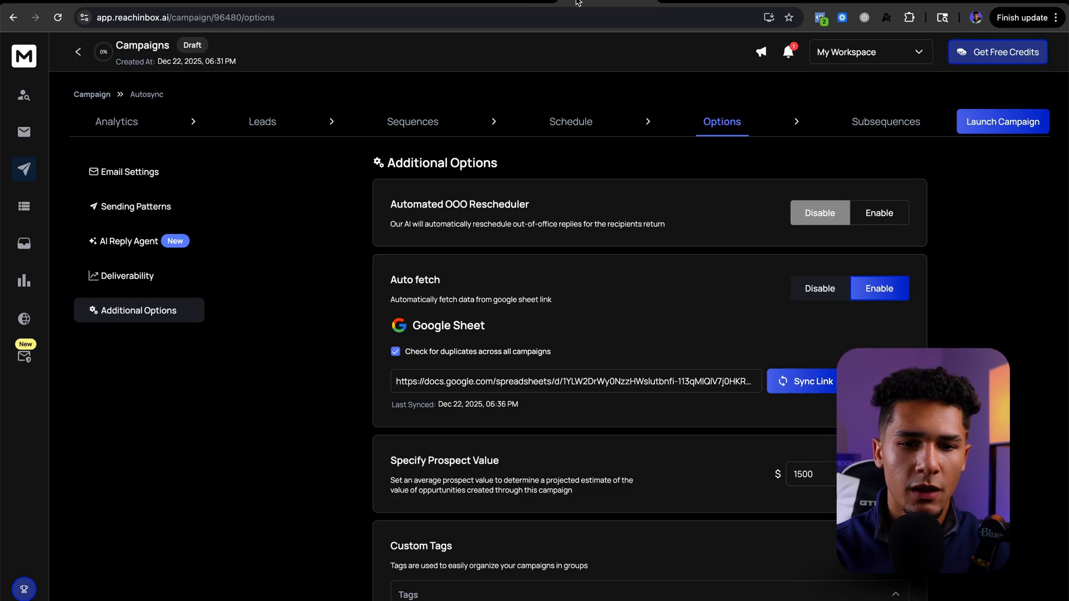
left_click(791, 390)
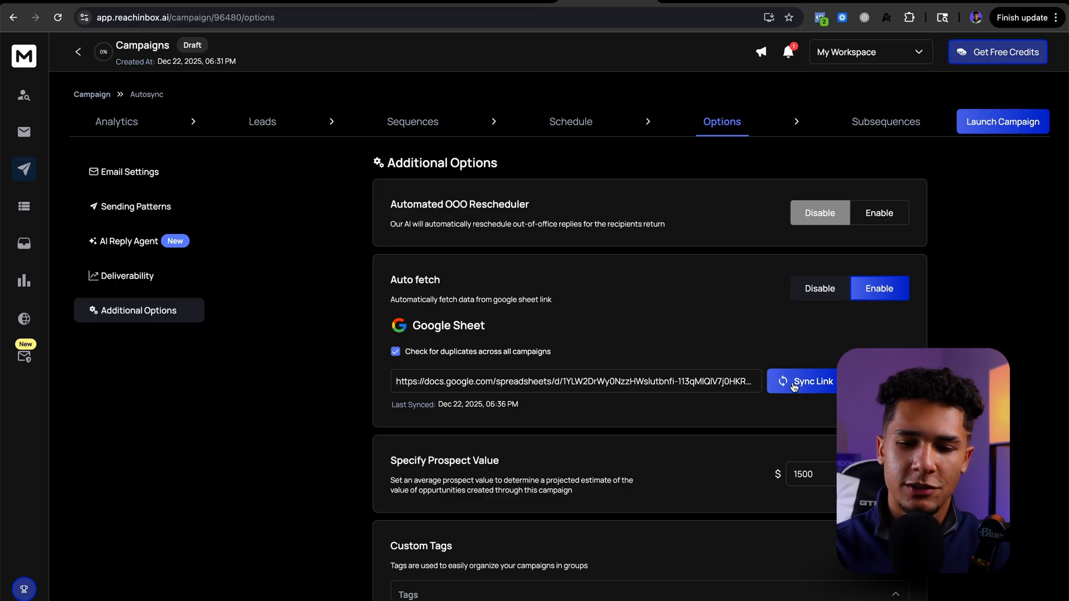
Step: Recheck the spreadsheet, and review the synced leads and their Personalization column in the Autosync campaign's lead list
left_click(510, 5)
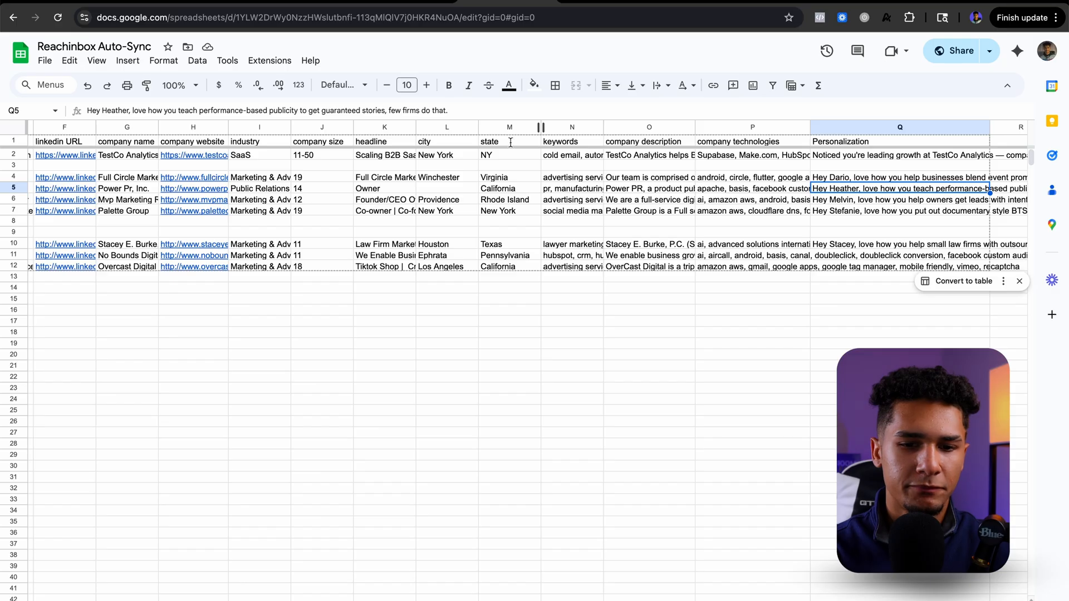
left_click(595, 7)
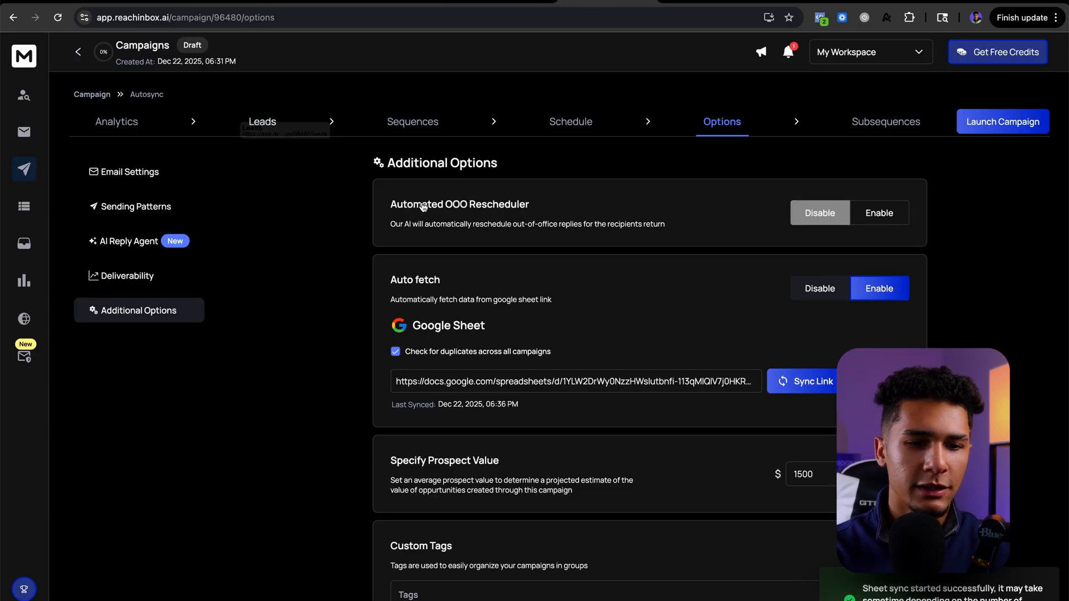
left_click(273, 127)
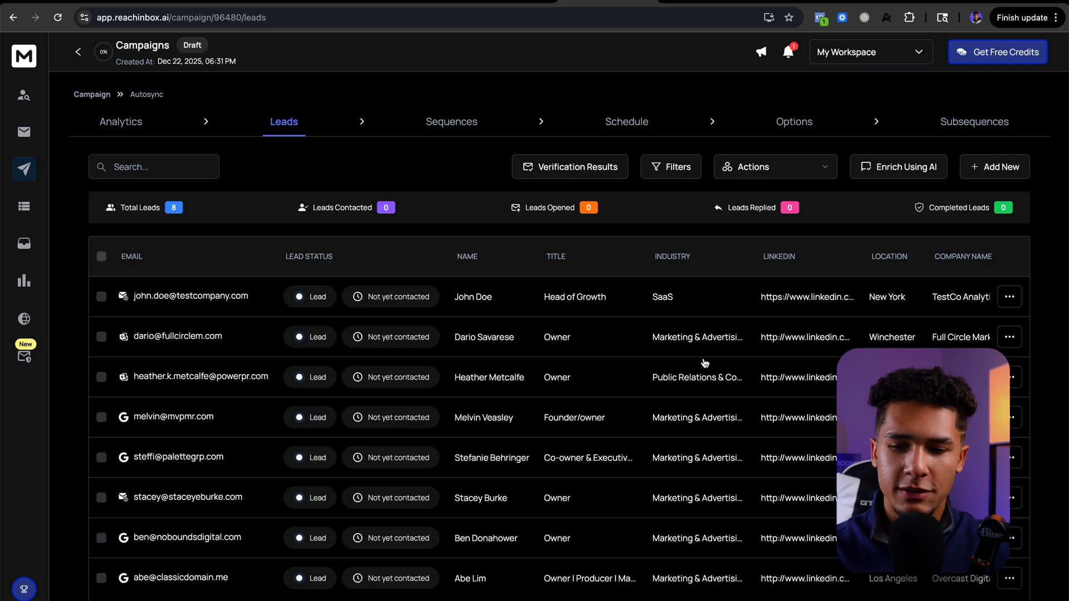
scroll(739, 341, "right", 5)
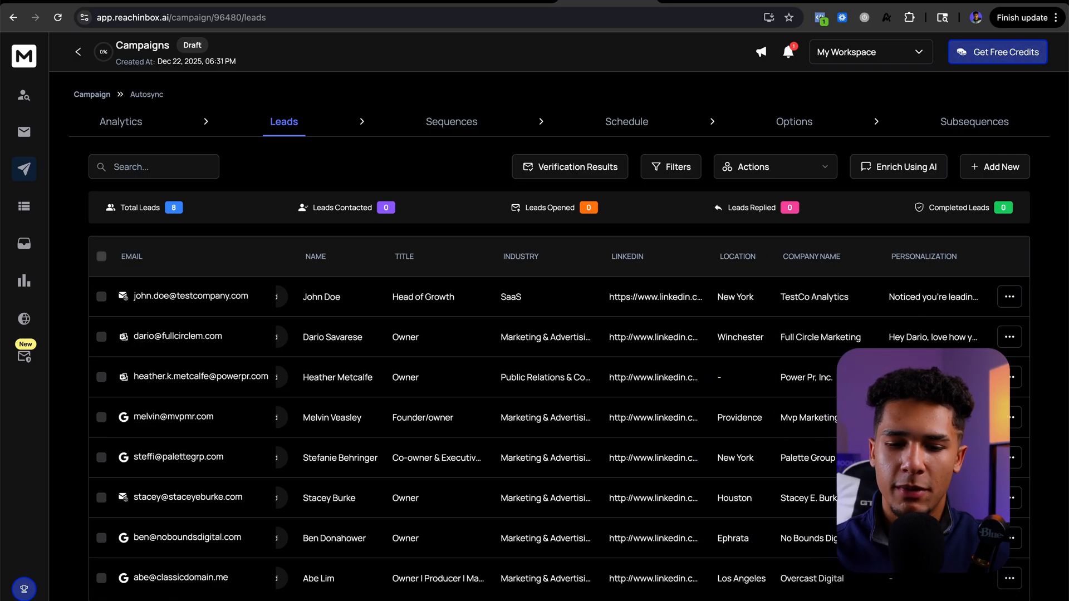
scroll(648, 409, "down", 1)
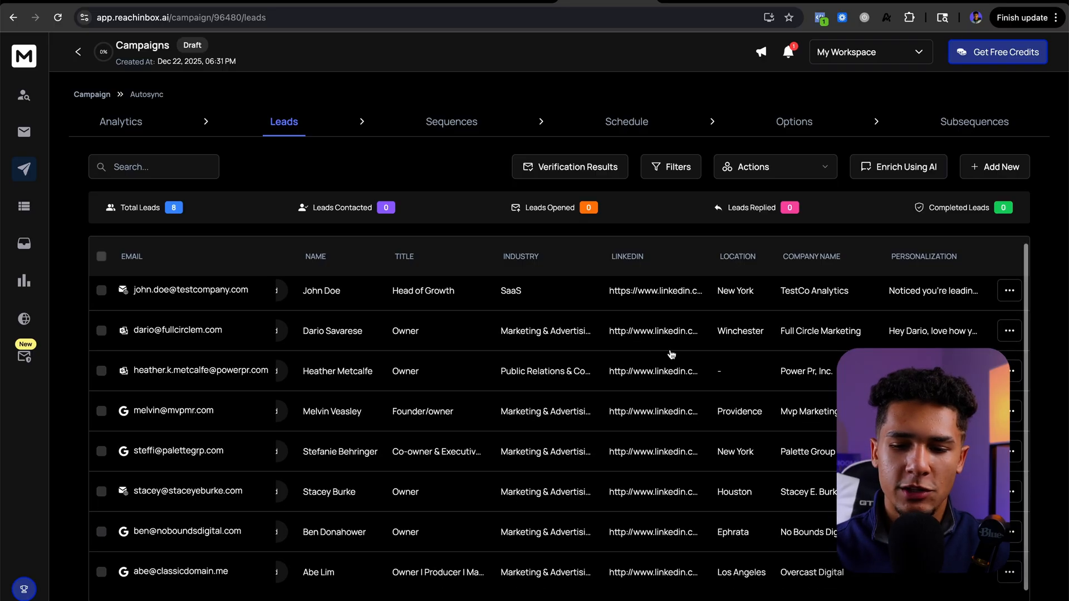